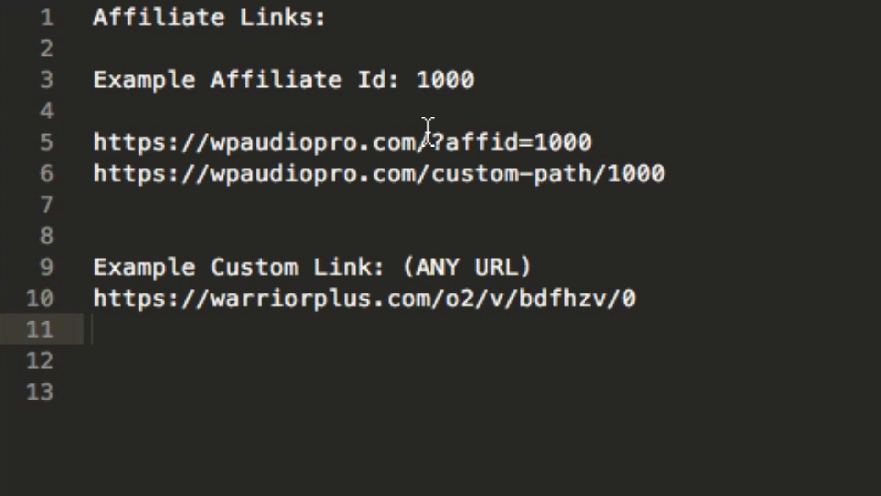
pyautogui.moveTo(430, 141); pyautogui.dragTo(93, 142)
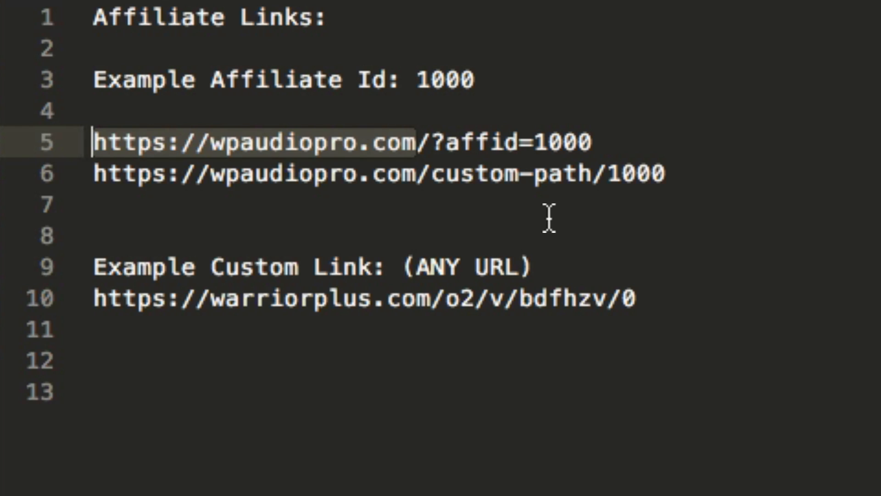
pyautogui.click(614, 146)
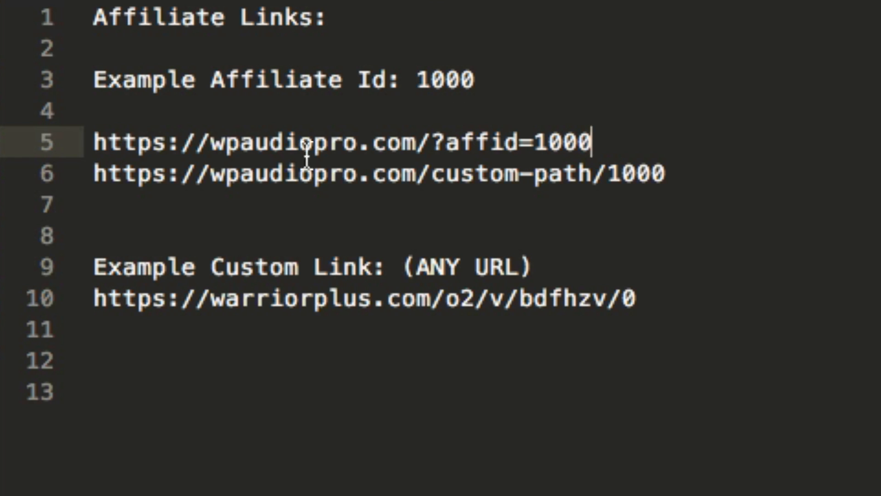
pyautogui.doubleClick(577, 141)
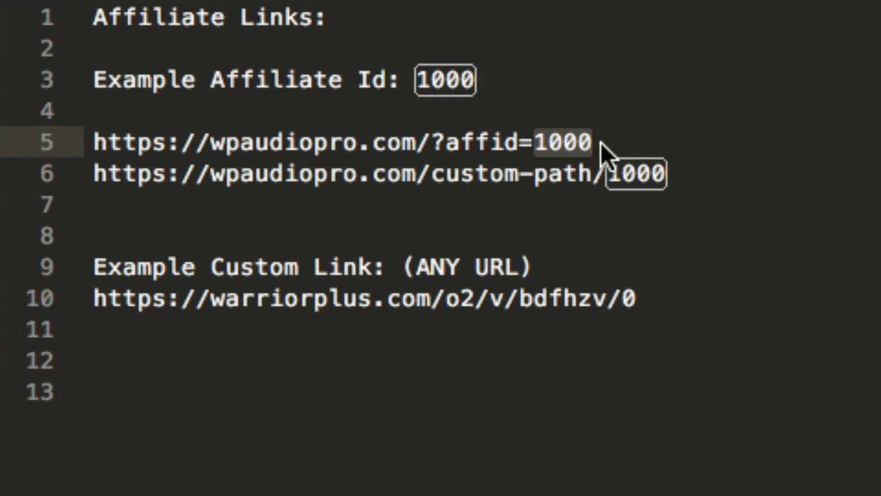
pyautogui.doubleClick(559, 142)
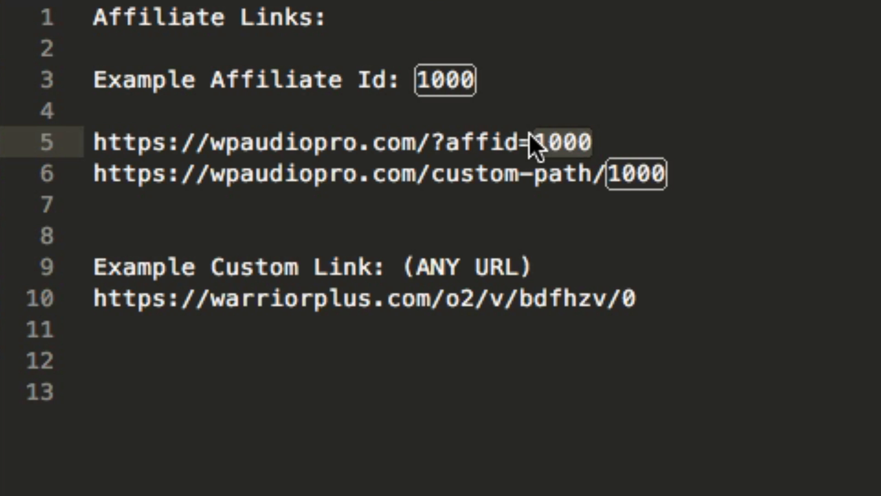
pyautogui.click(262, 145)
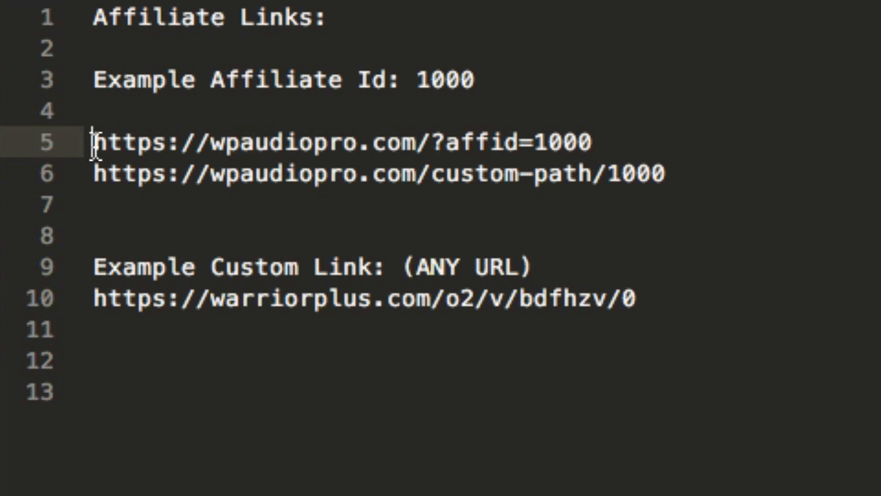
pyautogui.moveTo(97, 143); pyautogui.dragTo(544, 143)
pyautogui.doubleClick(551, 143)
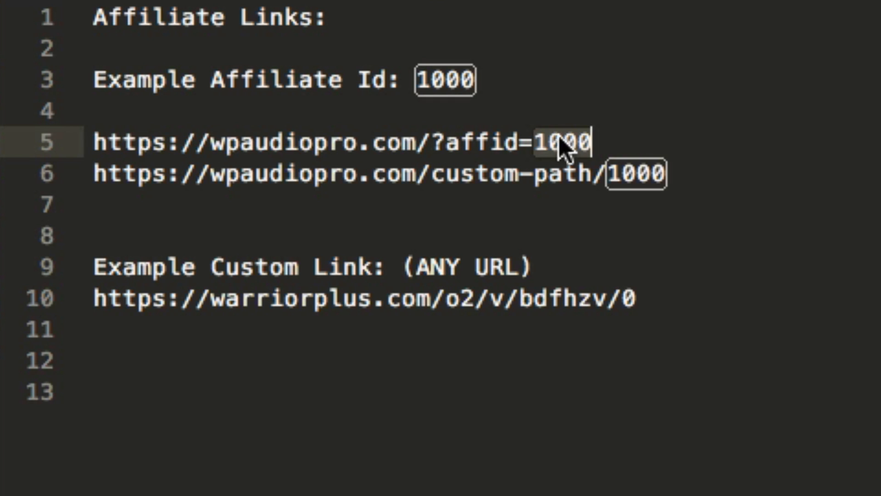
pyautogui.doubleClick(482, 142)
pyautogui.click(580, 142)
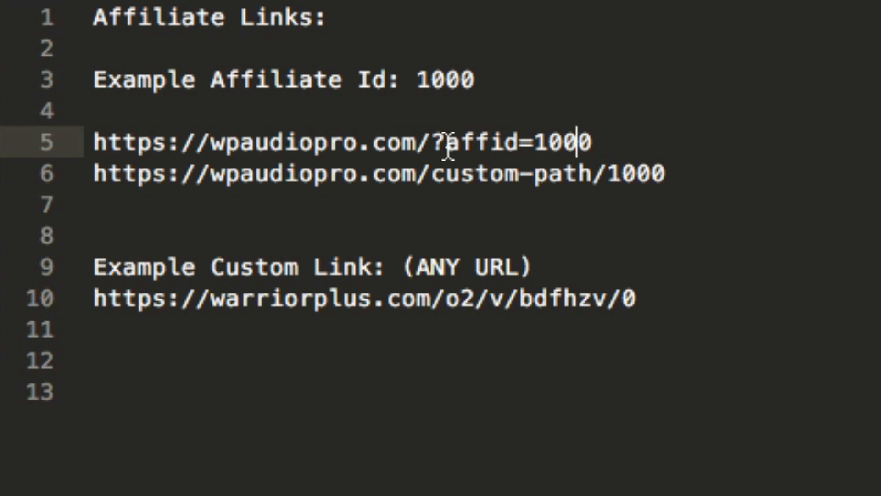
pyautogui.doubleClick(566, 142)
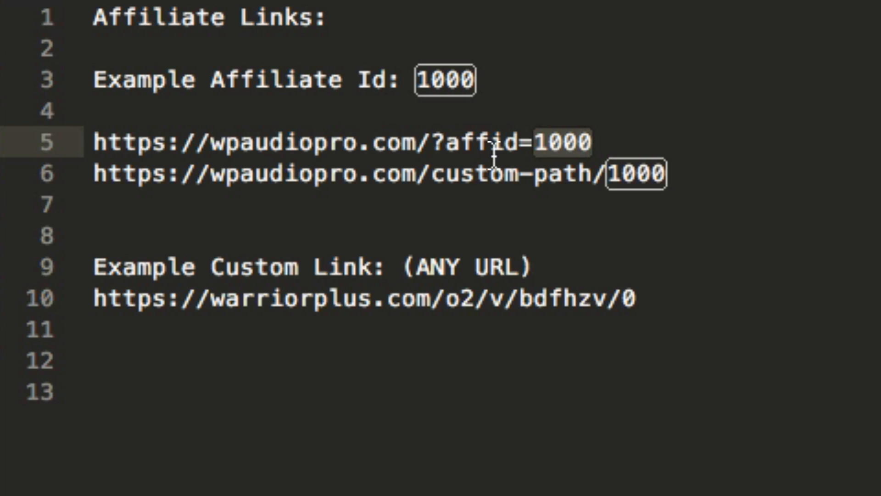
pyautogui.click(490, 202)
pyautogui.click(490, 174)
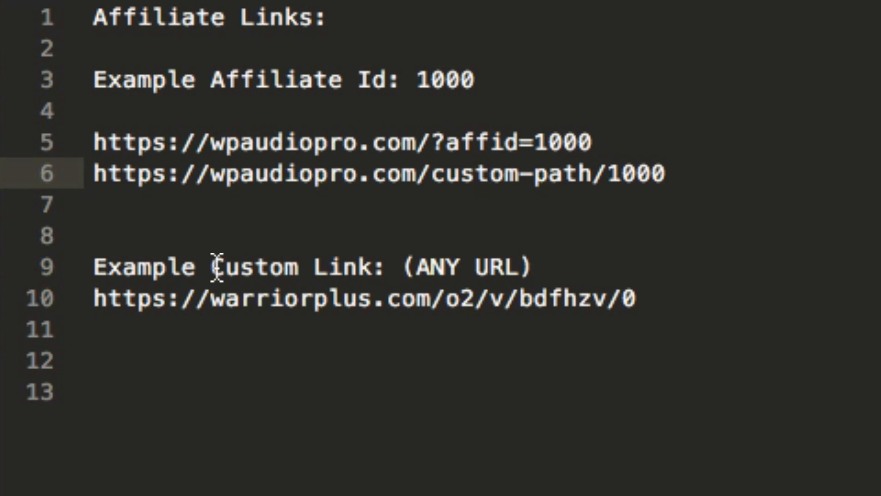
pyautogui.click(216, 299)
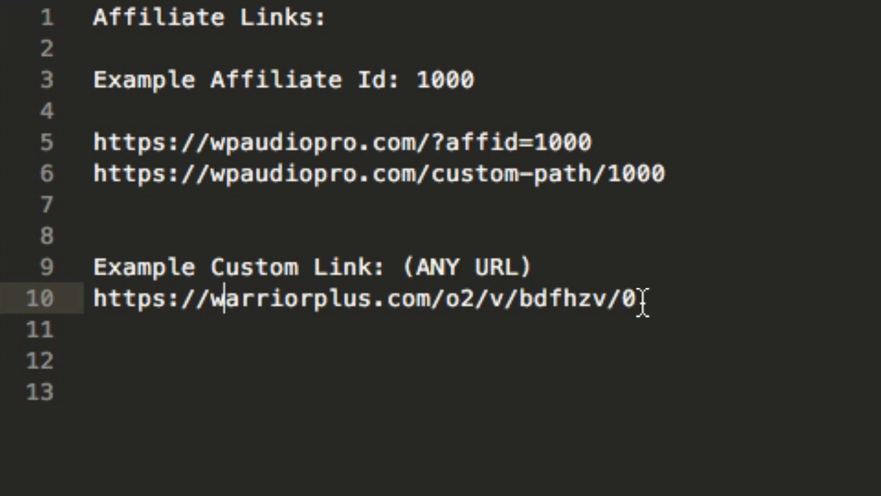
pyautogui.moveTo(639, 298); pyautogui.dragTo(100, 300)
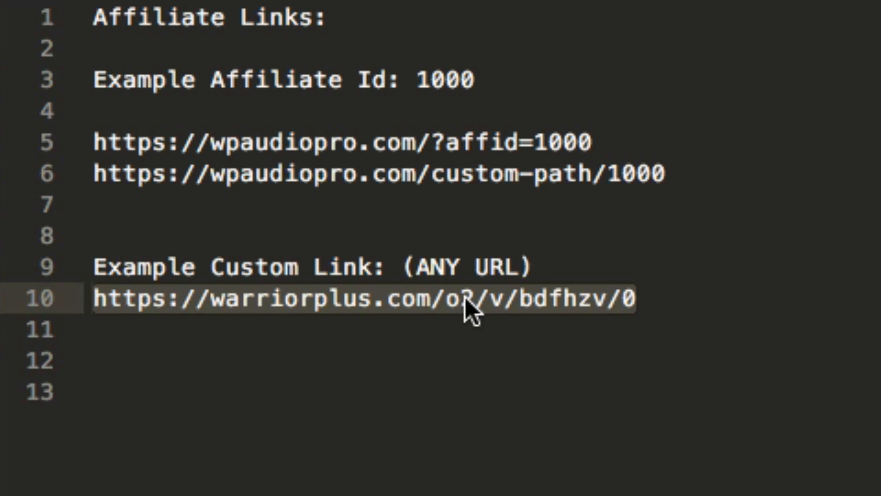
pyautogui.click(650, 299)
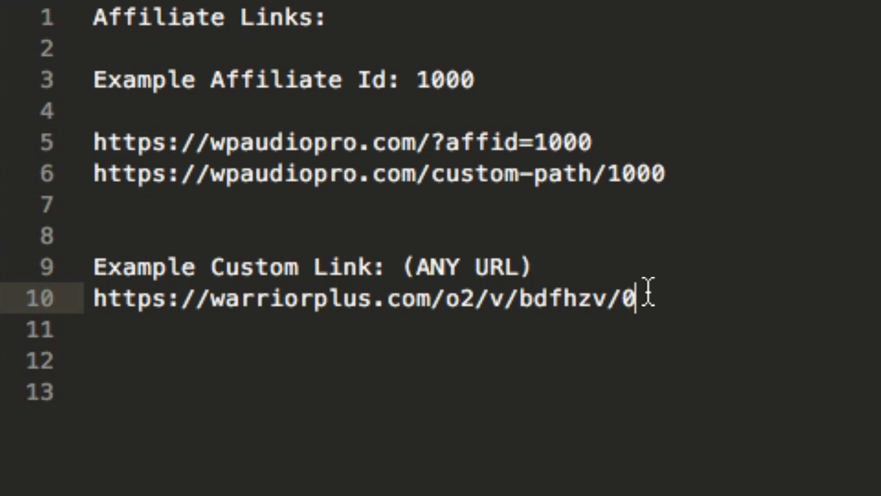
pyautogui.moveTo(651, 298); pyautogui.dragTo(94, 297)
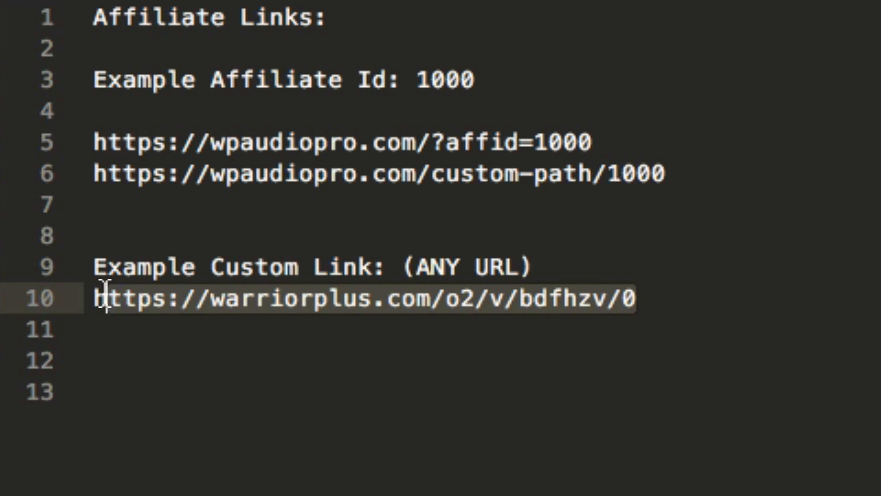
pyautogui.moveTo(599, 142); pyautogui.dragTo(94, 142)
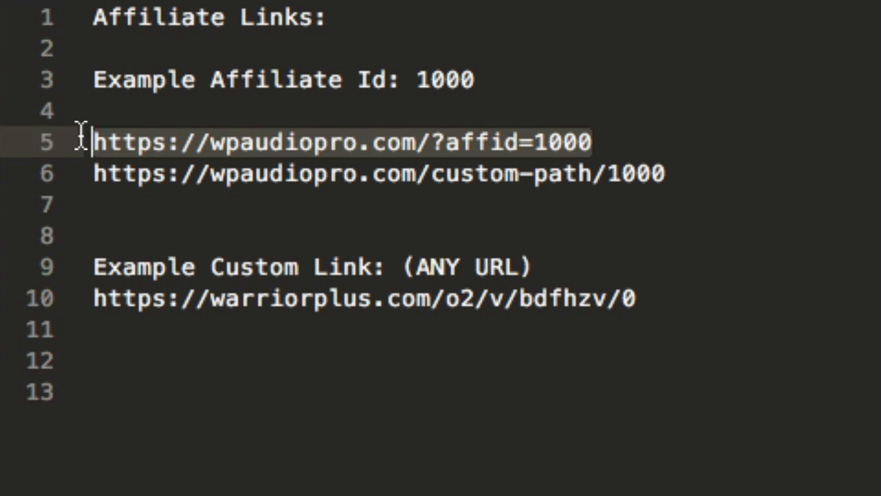
pyautogui.click(634, 145)
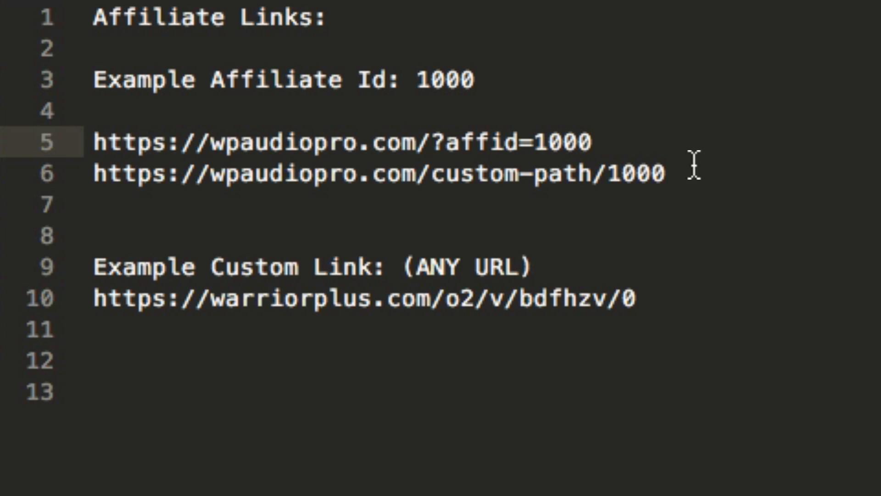
pyautogui.doubleClick(565, 142)
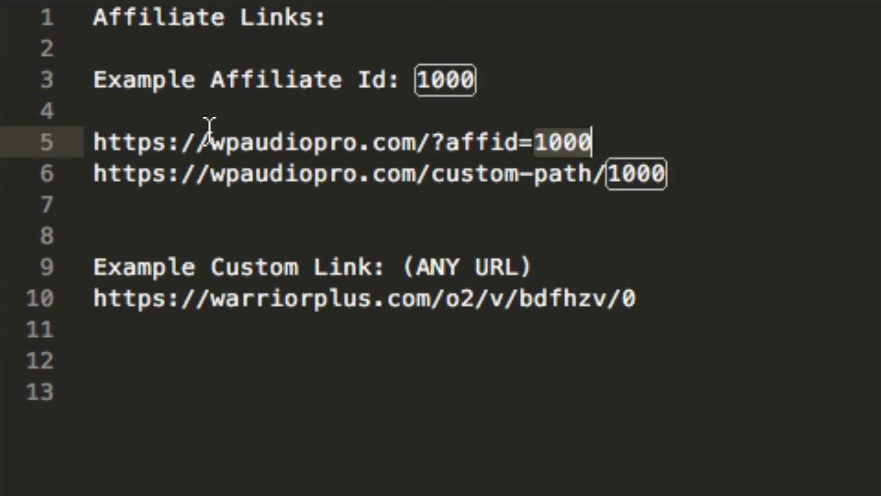
pyautogui.click(579, 141)
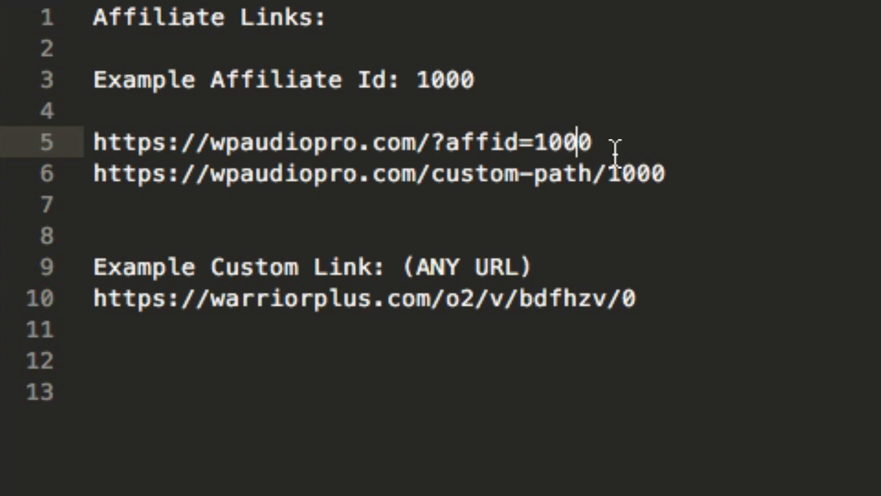
pyautogui.click(429, 299)
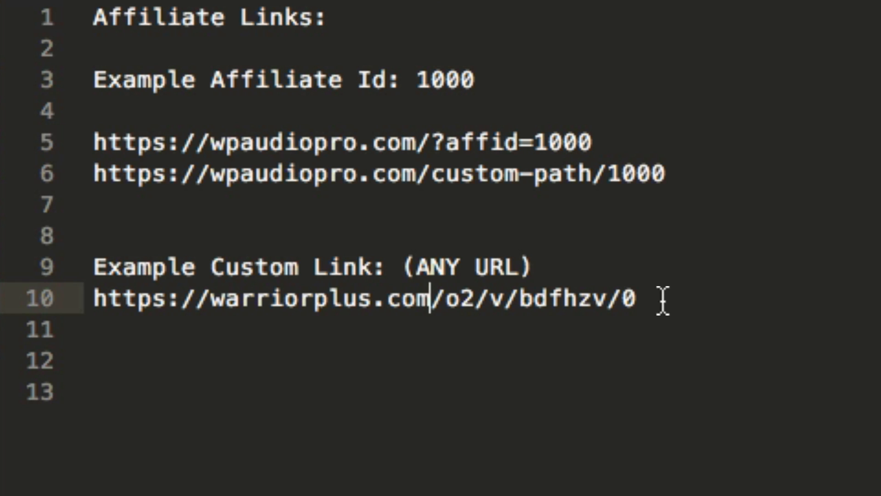
pyautogui.moveTo(641, 299); pyautogui.dragTo(82, 299)
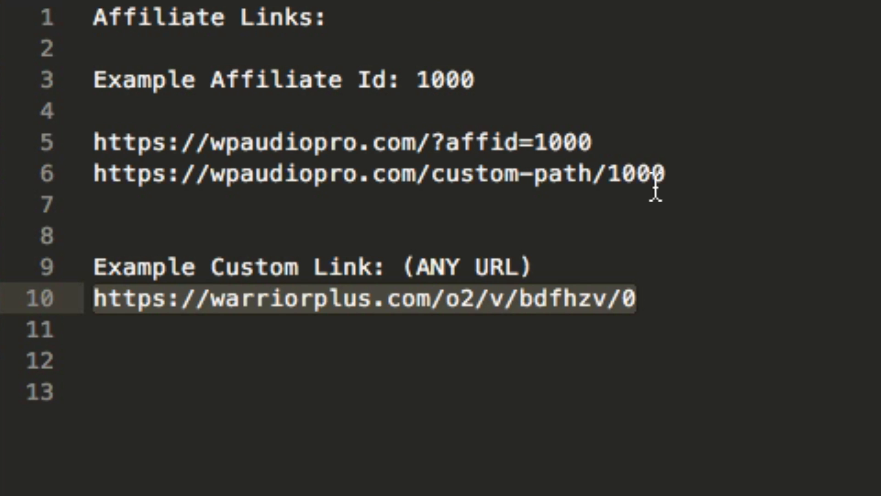
pyautogui.click(627, 142)
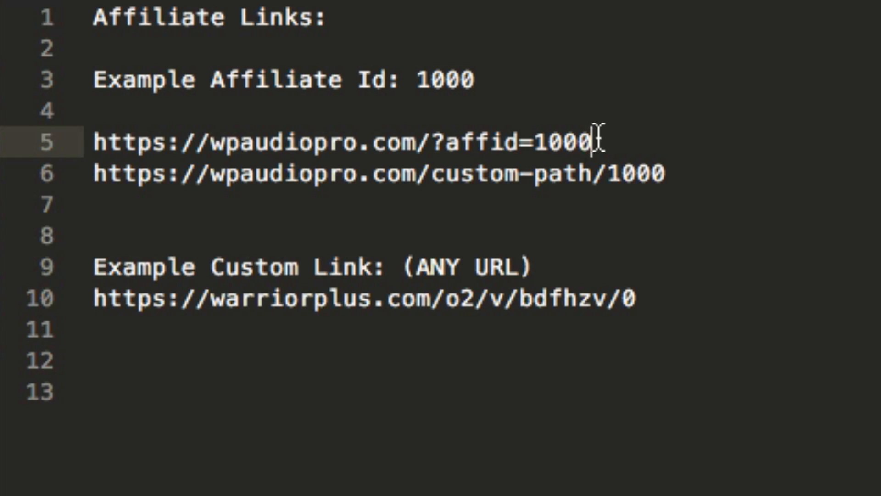
pyautogui.moveTo(596, 142); pyautogui.dragTo(96, 141)
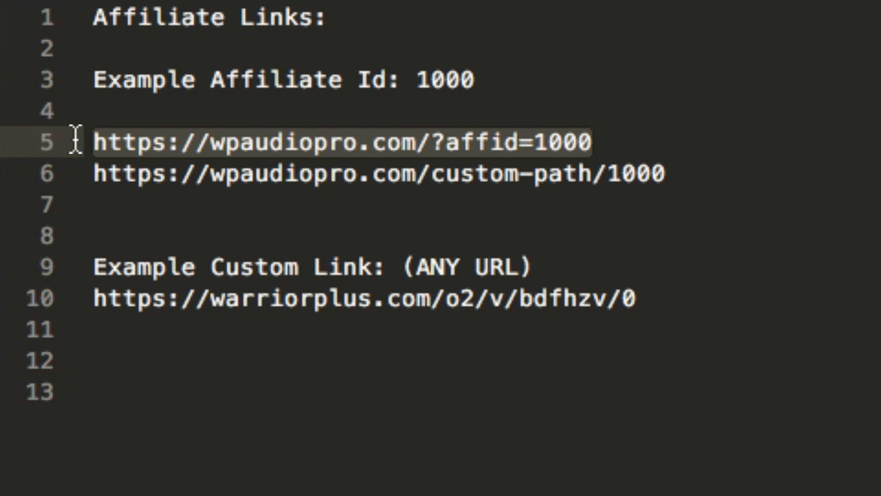
pyautogui.click(579, 143)
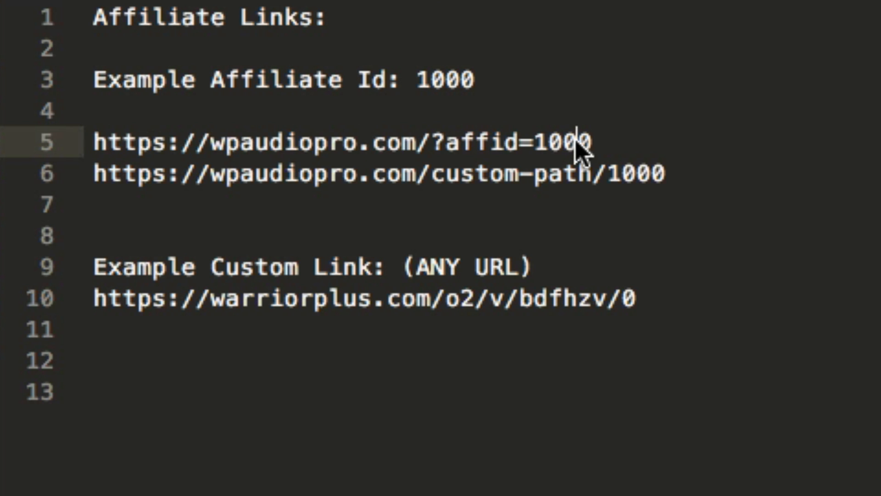
pyautogui.tripleClick(227, 300)
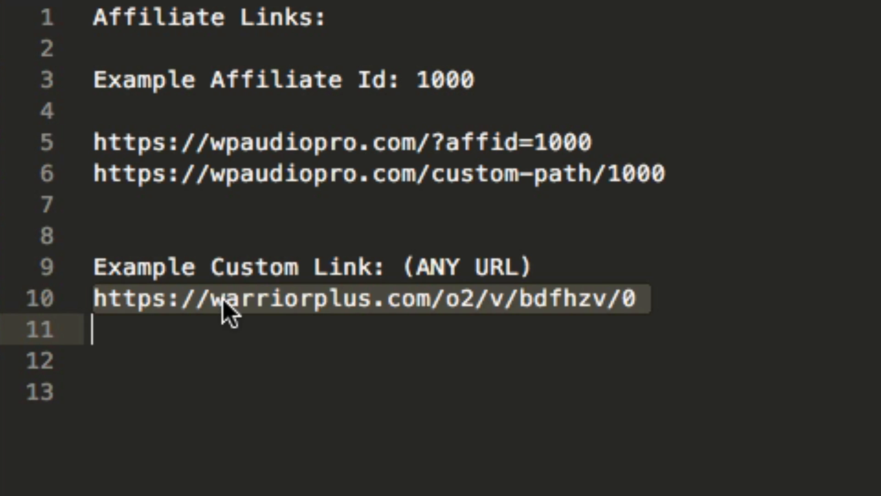
pyautogui.click(587, 277)
pyautogui.click(612, 145)
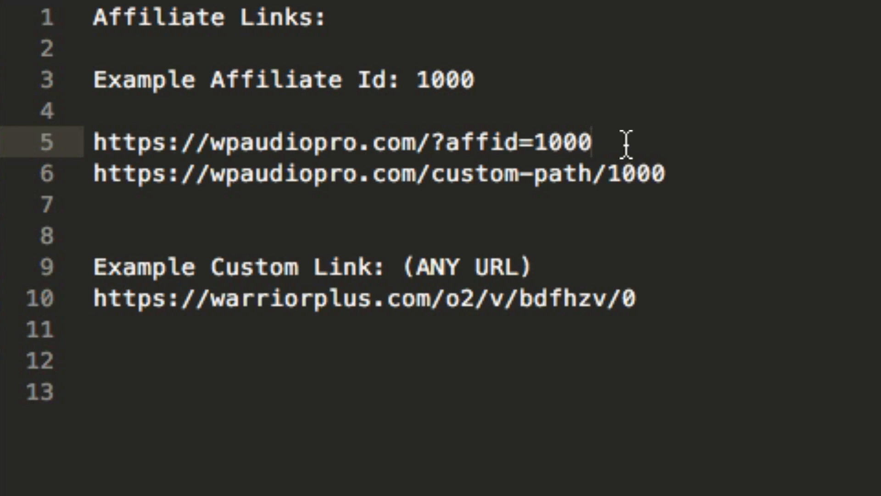
# Look over the WP Audio Pro YouTube review and the box.png product image in Chrome.
pyautogui.moveTo(624, 143); pyautogui.dragTo(91, 143)
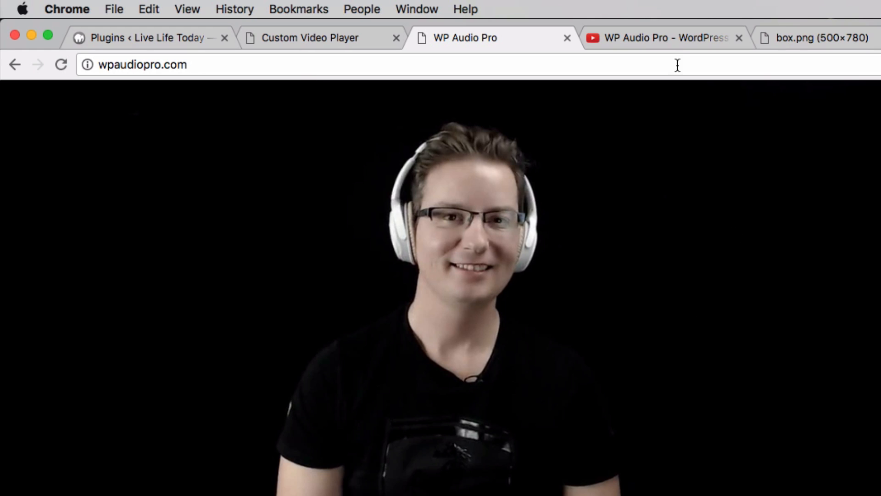
pyautogui.click(664, 38)
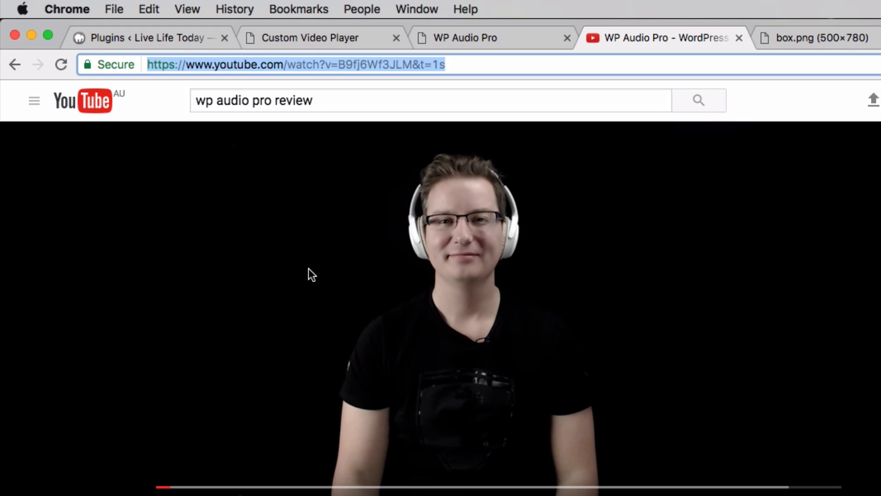
pyautogui.click(790, 40)
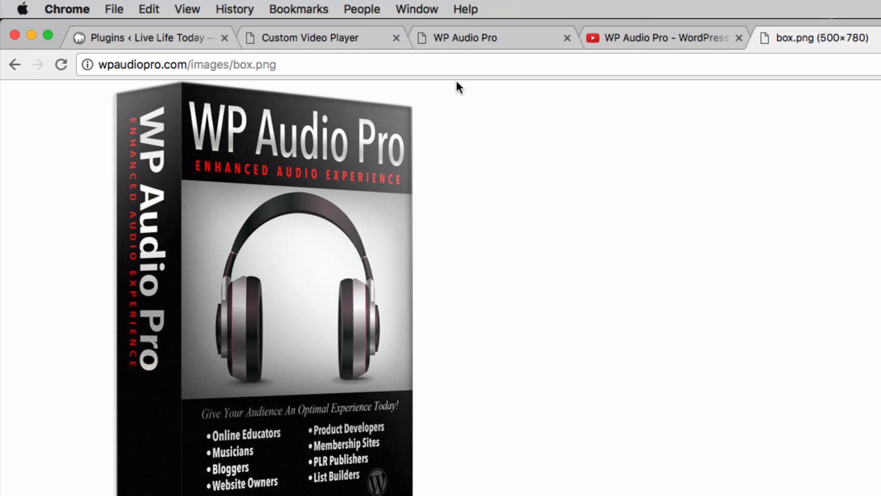
# Copy the YouTube video B9fj6Wf3JLM address from the WP Audio Pro video tab.
pyautogui.click(479, 38)
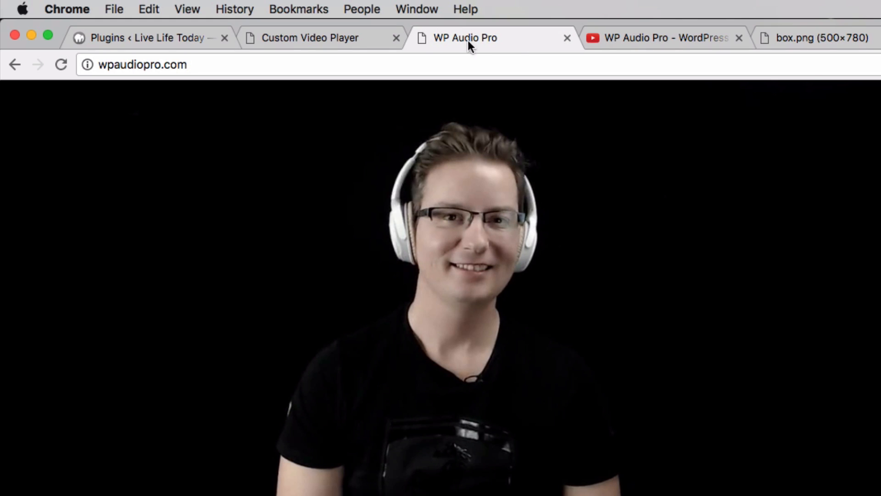
pyautogui.click(316, 40)
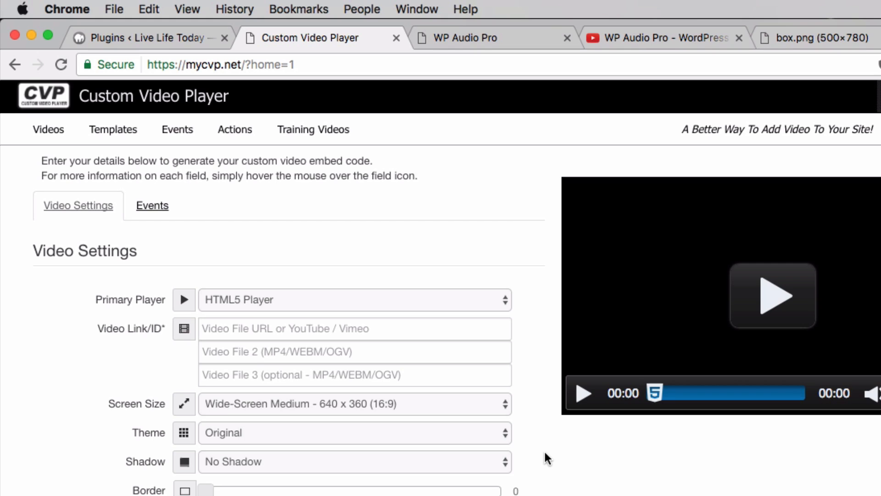
pyautogui.scroll(-1, 544, 450)
pyautogui.scroll(1, 544, 449)
pyautogui.click(496, 39)
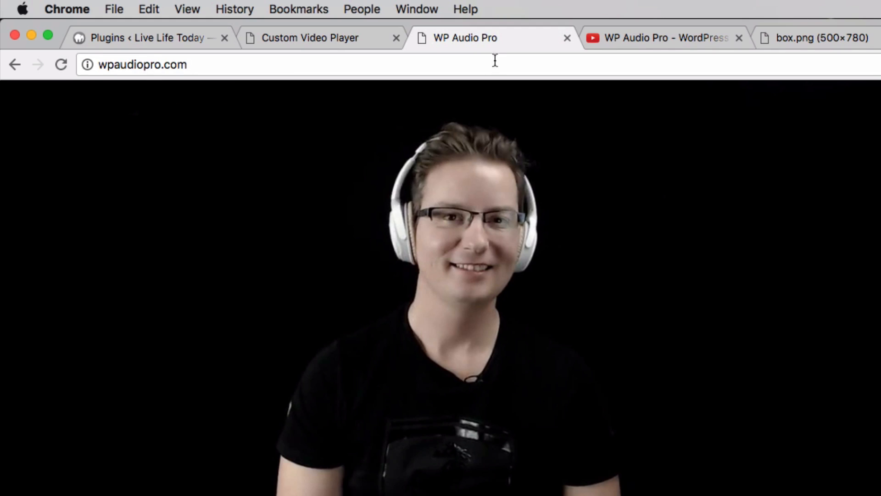
pyautogui.click(647, 39)
pyautogui.click(570, 65)
pyautogui.hotkey('shift', 'Left')
pyautogui.hotkey('shift', 'Left')
pyautogui.press('super+a')
pyautogui.press('super+c')
# Paste the YouTube address into the Video Link/ID field so the preview loads it.
pyautogui.click(310, 38)
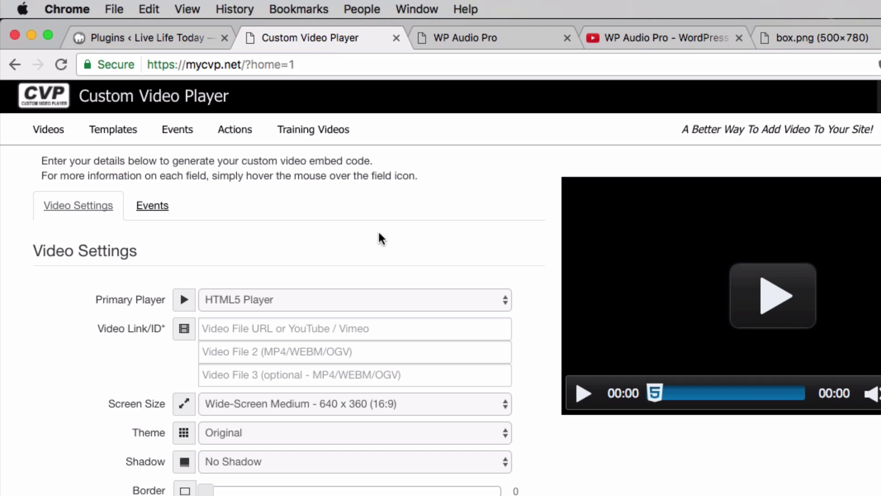
pyautogui.click(361, 330)
pyautogui.press('super+v')
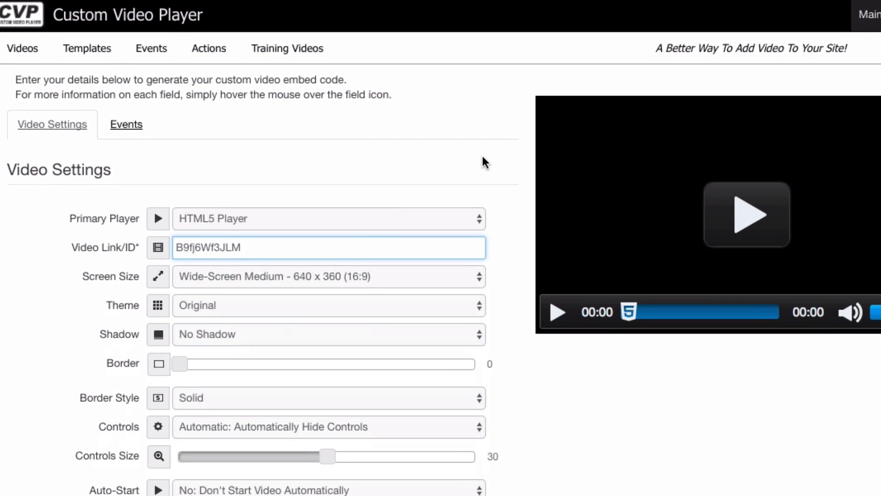
pyautogui.click(481, 154)
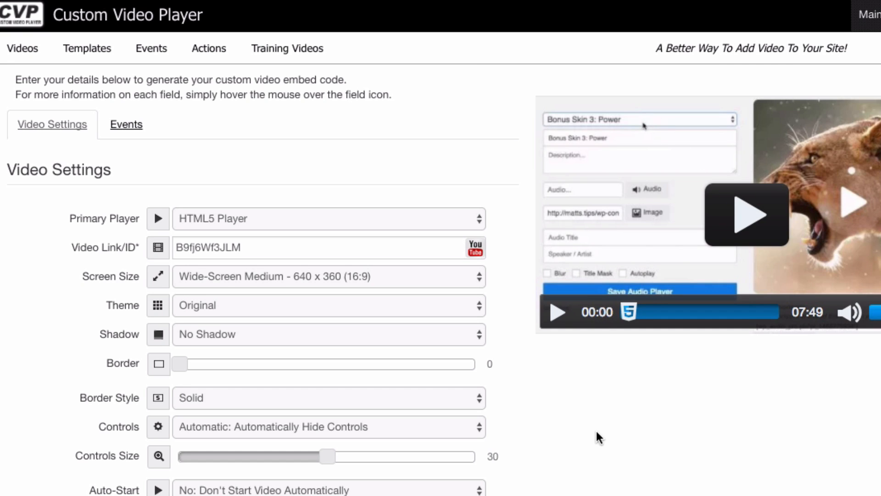
pyautogui.scroll(-1, 595, 429)
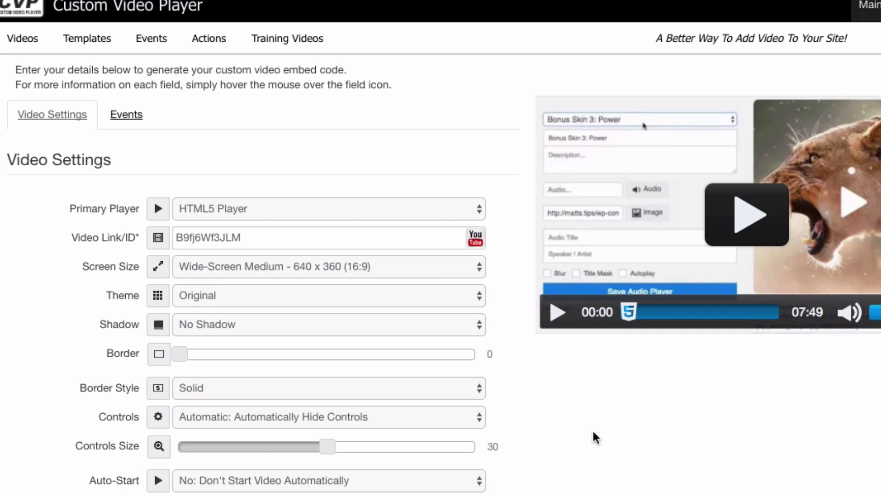
# Show the Events list for this video, currently empty.
pyautogui.click(126, 115)
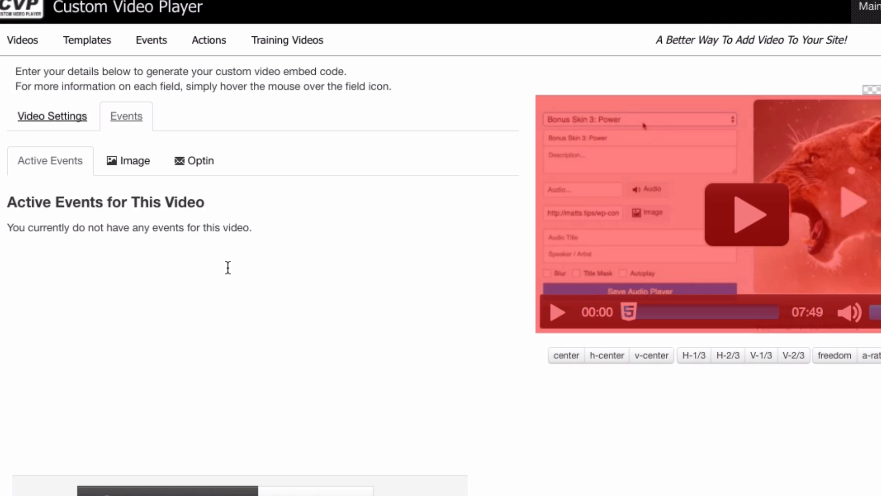
pyautogui.scroll(1, 257, 289)
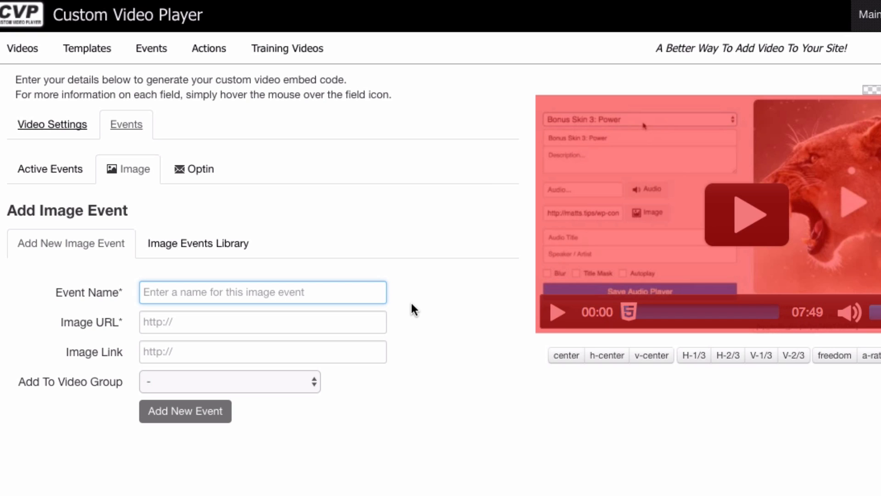
pyautogui.write('WP Audi')
# Name the image event Box Image and give it the wpaudiopro.com box.png image URL.
pyautogui.press('BackSpace')
pyautogui.press('BackSpace')
pyautogui.press('BackSpace')
pyautogui.press('BackSpace')
pyautogui.press('BackSpace')
pyautogui.write('B')
pyautogui.write('ox Image')
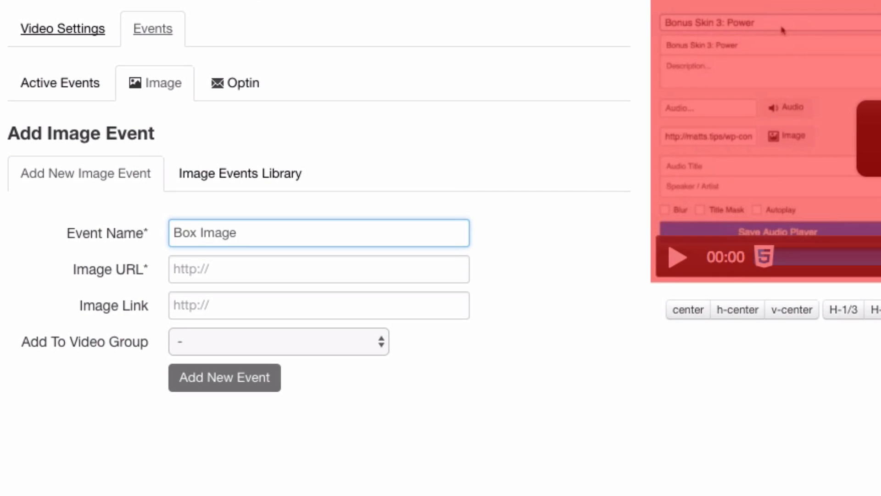
pyautogui.press('Tab')
pyautogui.write('http://wpaudiopro.com/images/box.png')
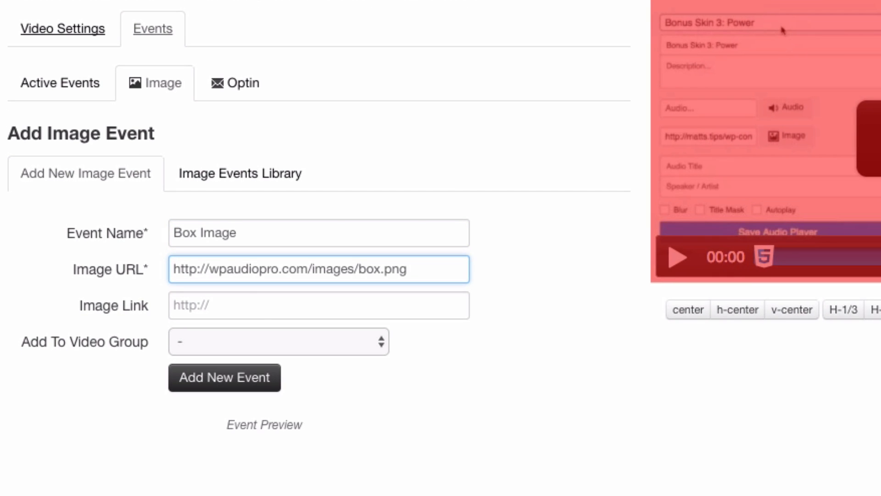
pyautogui.scroll(-5, 544, 375)
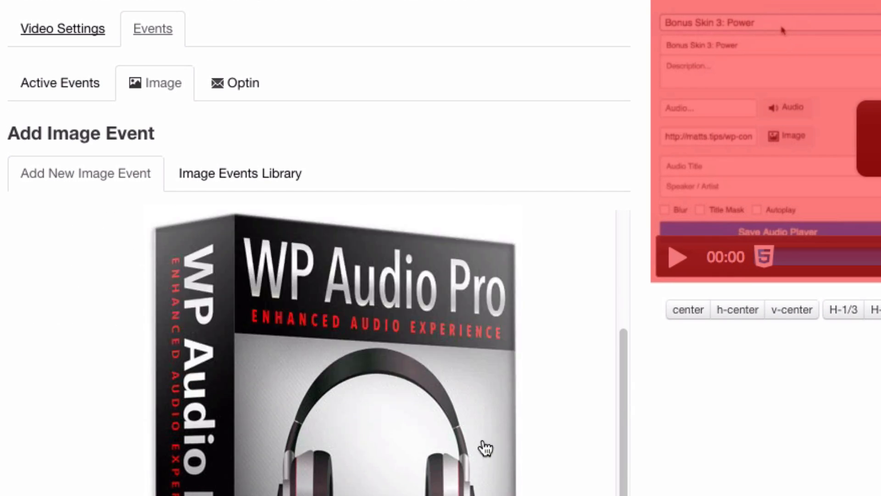
pyautogui.scroll(5, 487, 448)
pyautogui.click(357, 304)
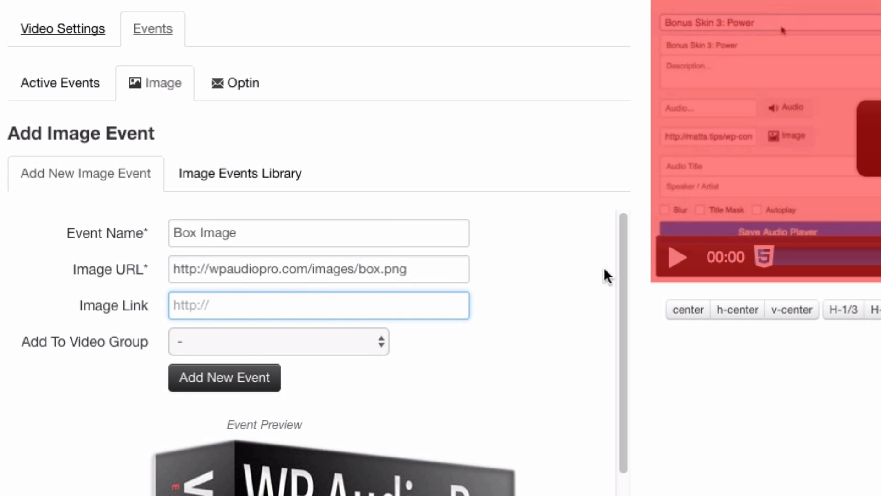
# Paste the wpaudiopro.com affid link as the image link, replacing the hard-coded 1000 with a bracketed placeholder.
pyautogui.press('super+Tab')
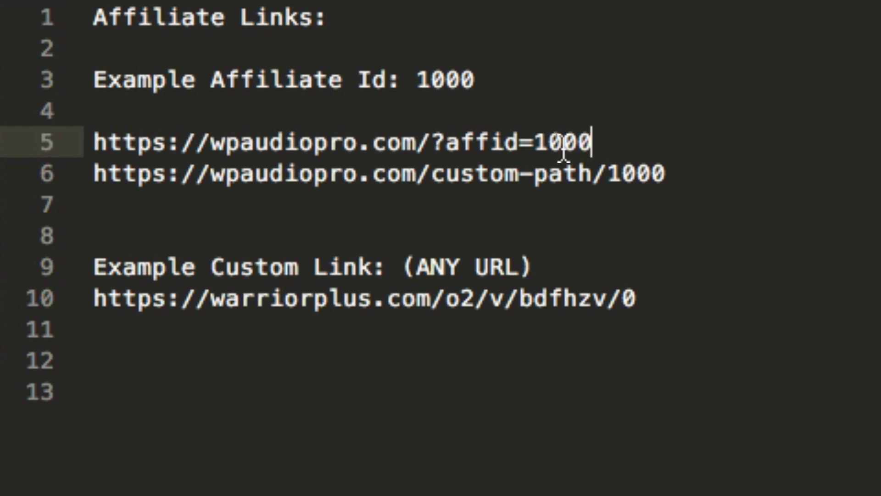
pyautogui.moveTo(592, 141); pyautogui.dragTo(97, 141)
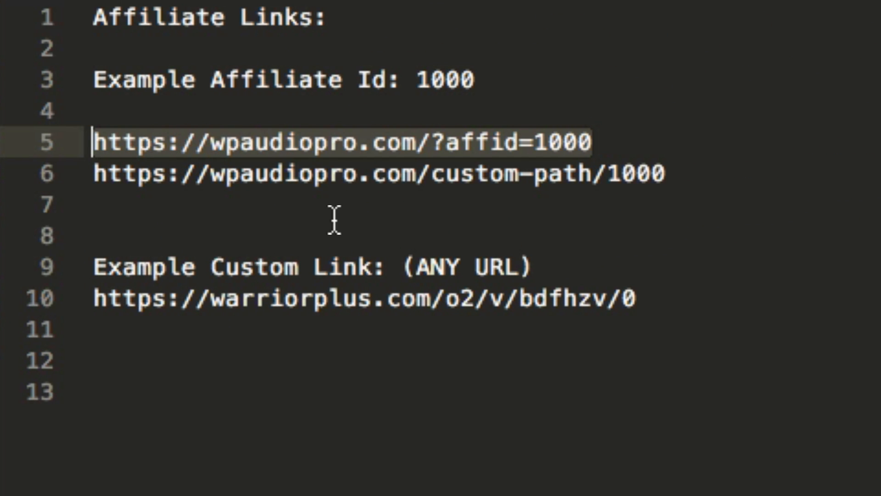
pyautogui.press('super+c')
pyautogui.press('super+Tab')
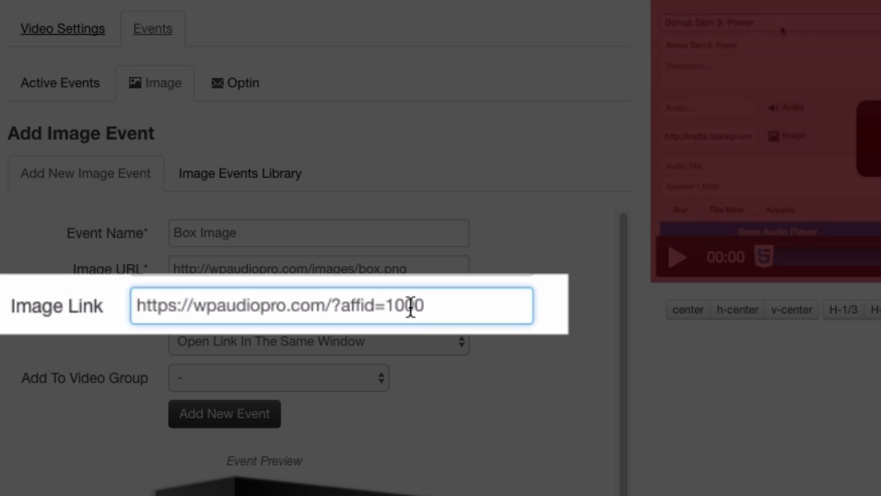
pyautogui.doubleClick(411, 306)
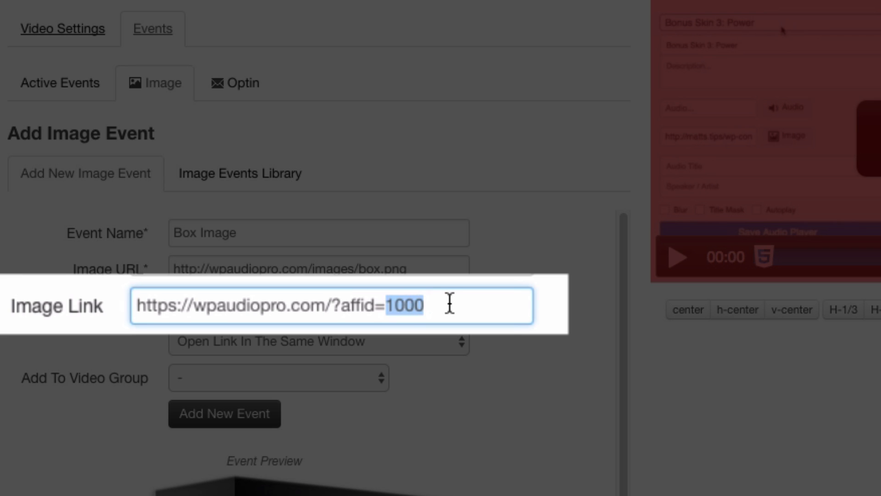
pyautogui.press('BackSpace')
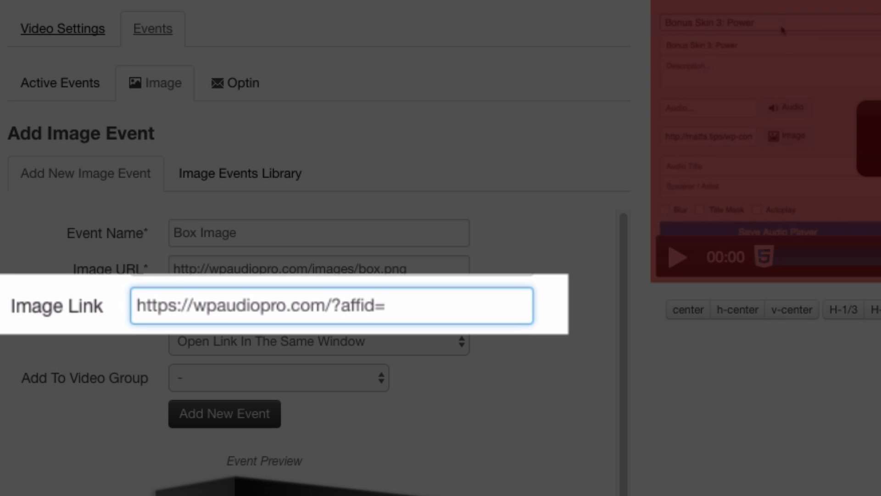
pyautogui.write('[')
pyautogui.press('Left')
pyautogui.write('get')
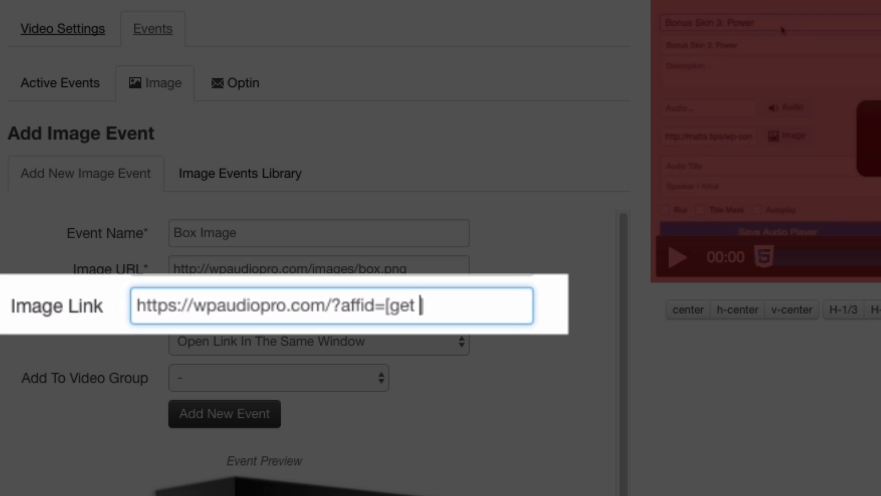
pyautogui.write('aff')
pyautogui.write('id]')
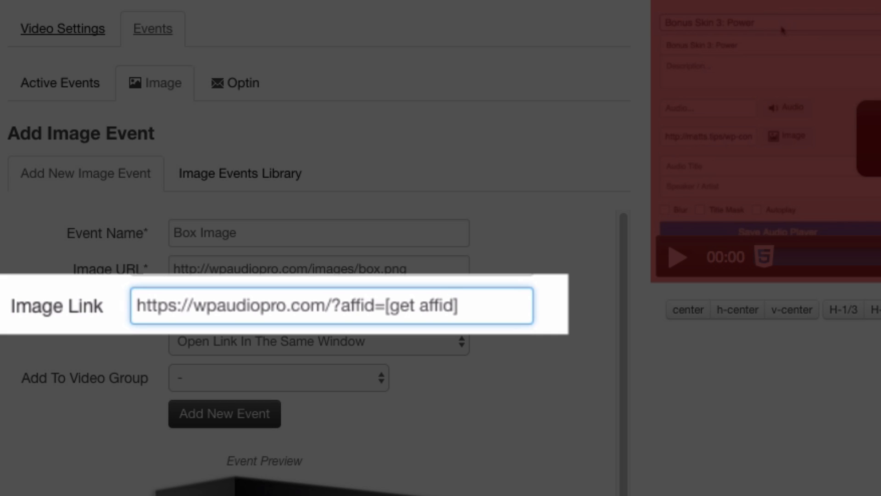
pyautogui.hotkey('alt', 'Left')
pyautogui.hotkey('alt', 'Left')
pyautogui.hotkey('alt', 'Left')
pyautogui.hotkey('shift', 'alt', 'Left')
pyautogui.hotkey('shift', 'Left')
pyautogui.press('Right')
pyautogui.hotkey('alt', 'Right')
pyautogui.press('Right')
pyautogui.press('Right')
pyautogui.hotkey('shift', 'Right')
pyautogui.hotkey('shift', 'Right')
pyautogui.hotkey('shift', 'Right')
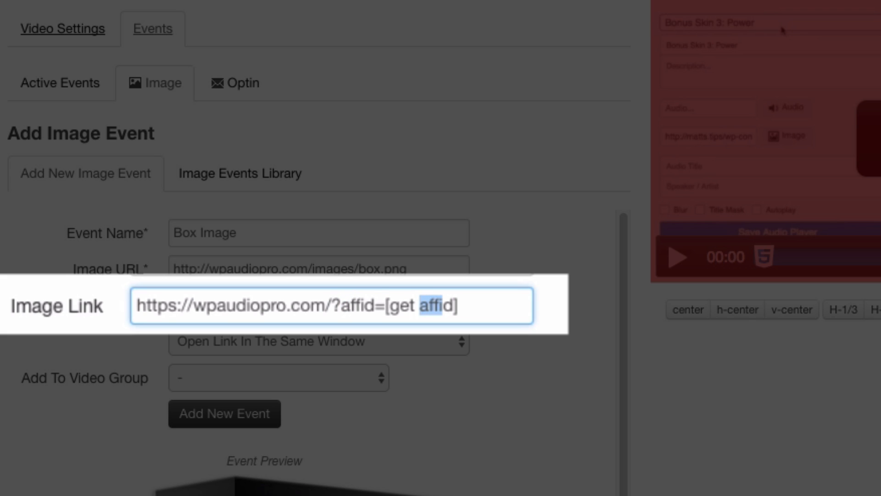
pyautogui.press('BackSpace')
pyautogui.press('Delete')
pyautogui.write('aid')
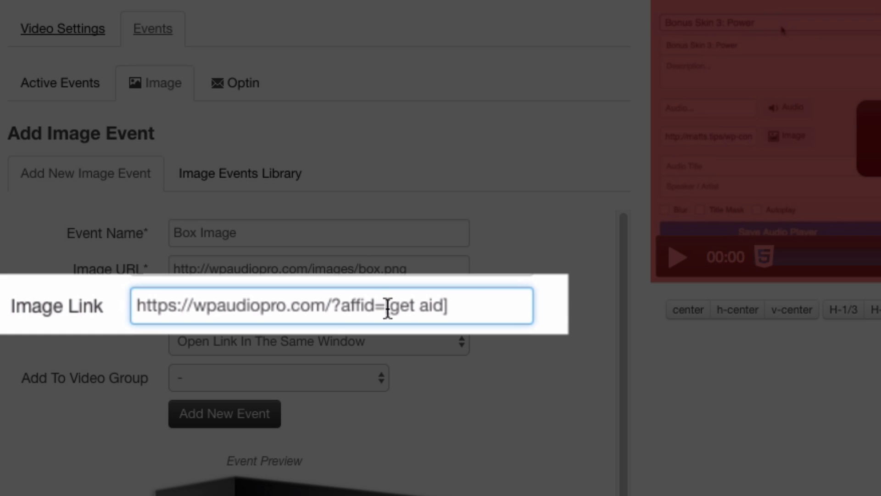
pyautogui.doubleClick(401, 306)
pyautogui.doubleClick(432, 305)
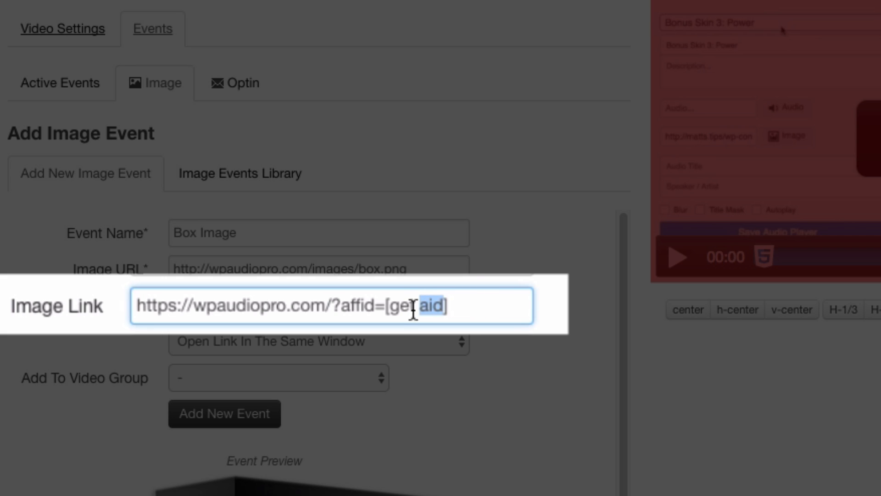
pyautogui.doubleClick(392, 305)
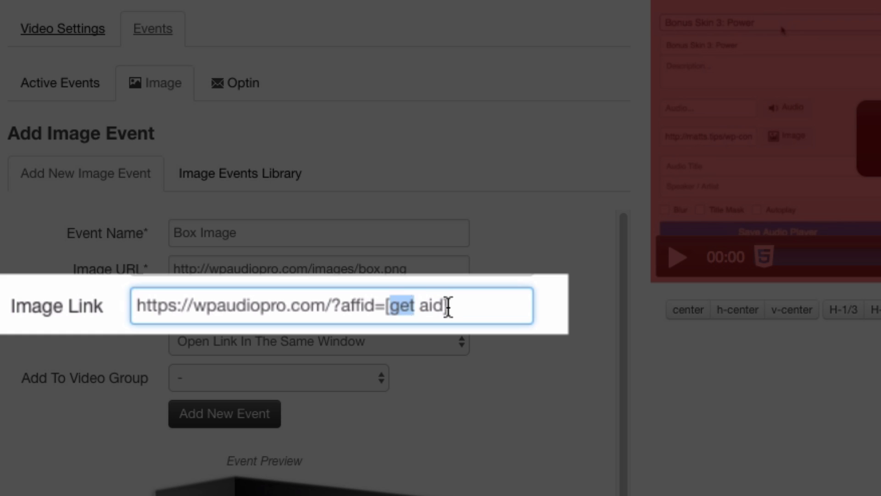
pyautogui.click(463, 305)
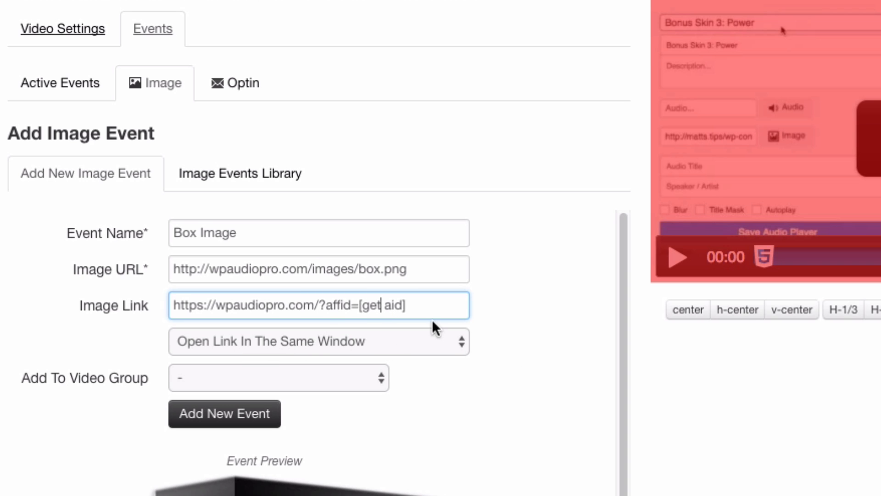
# Keep the link opening in the same window and add the event under a new WP Audio Pro video group.
pyautogui.click(444, 348)
pyautogui.click(534, 174)
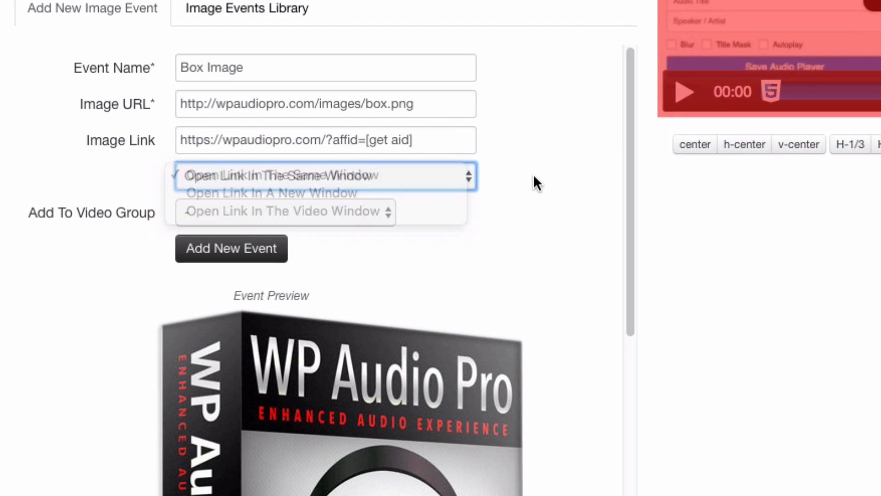
pyautogui.click(370, 213)
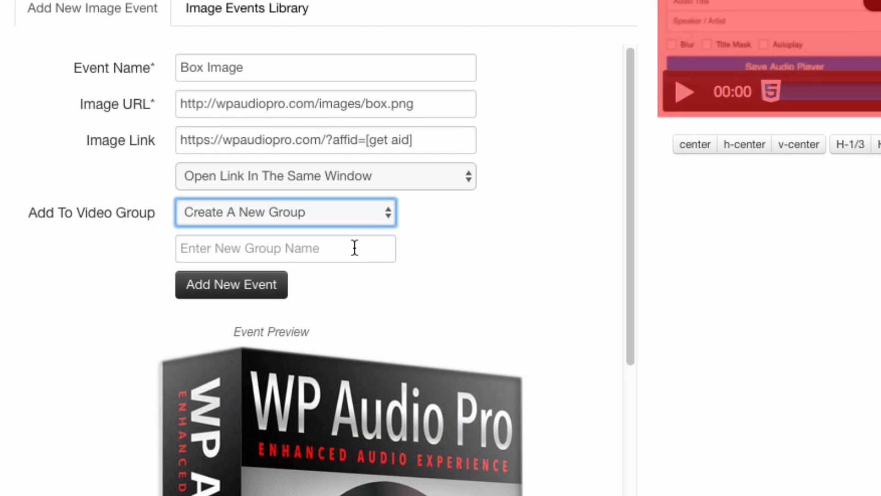
pyautogui.click(356, 248)
pyautogui.write('WP ')
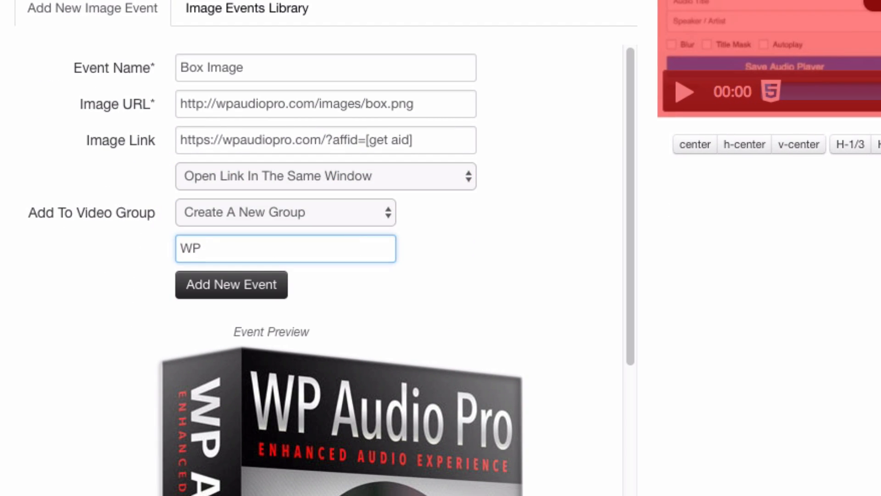
pyautogui.write('Aud')
pyautogui.write('io Pro')
pyautogui.click(256, 289)
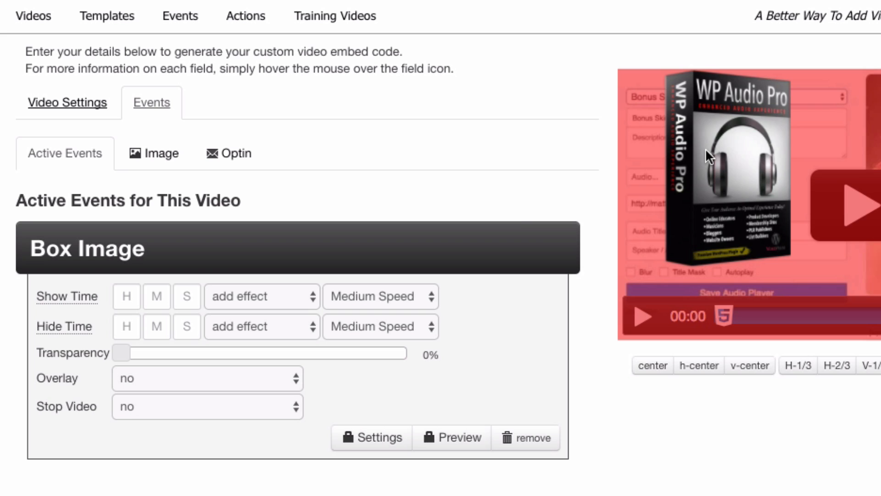
# Show the Box Image event at 1 second with a Slide Left effect at medium speed.
pyautogui.click(190, 296)
pyautogui.write('1')
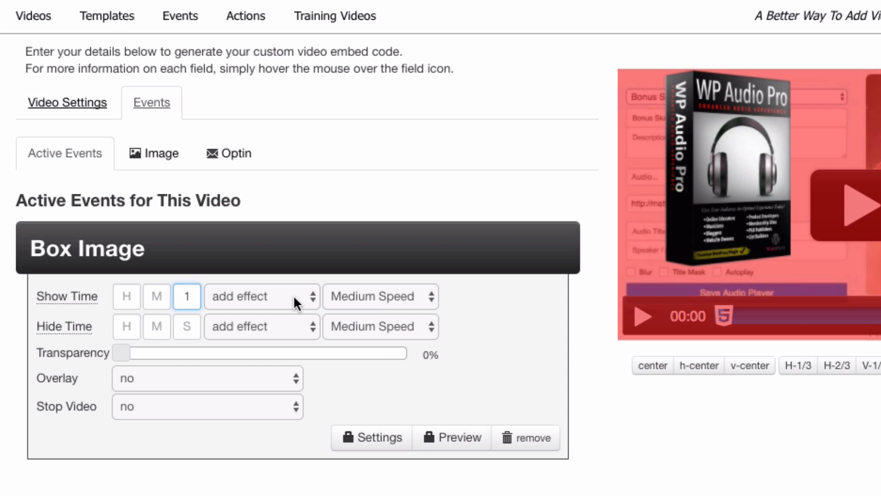
pyautogui.click(294, 296)
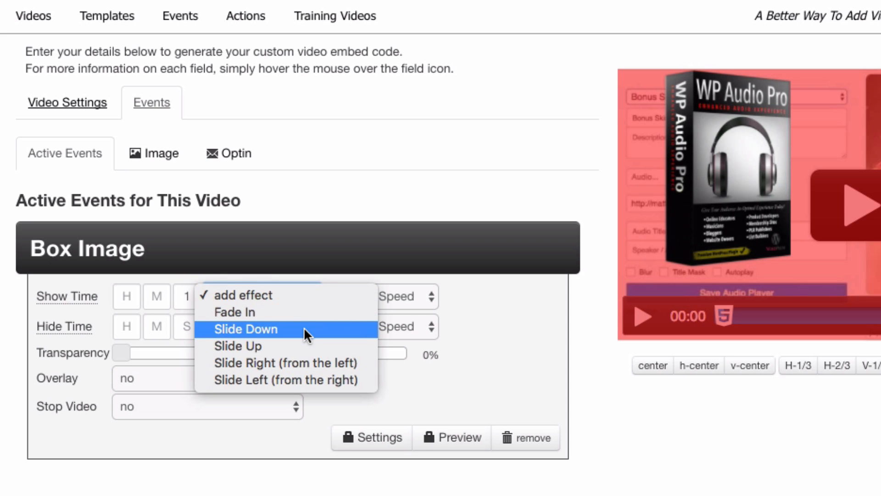
pyautogui.click(327, 381)
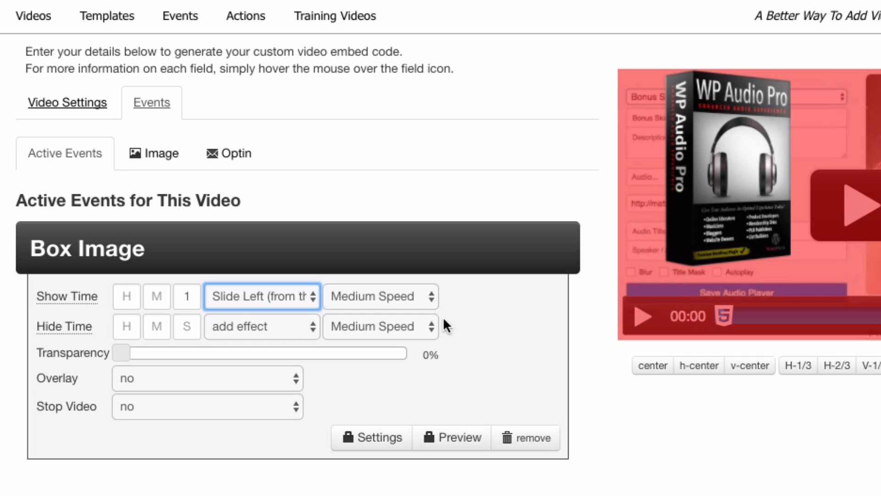
pyautogui.click(418, 297)
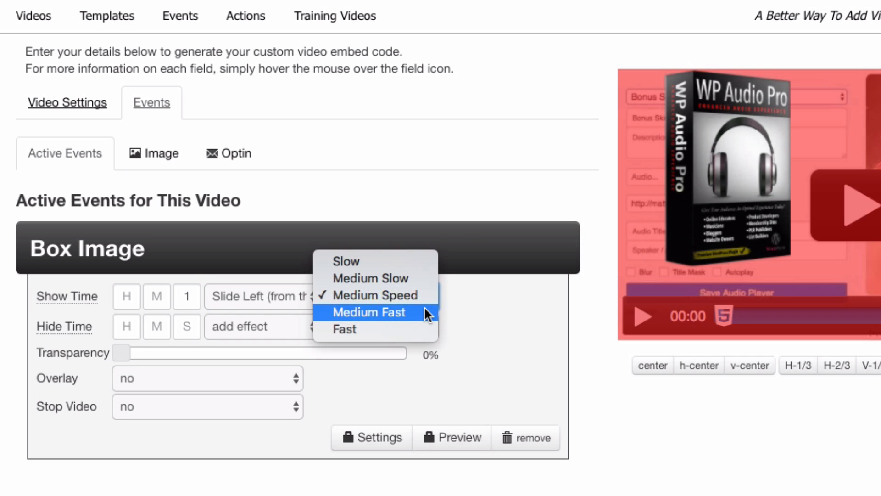
pyautogui.click(425, 293)
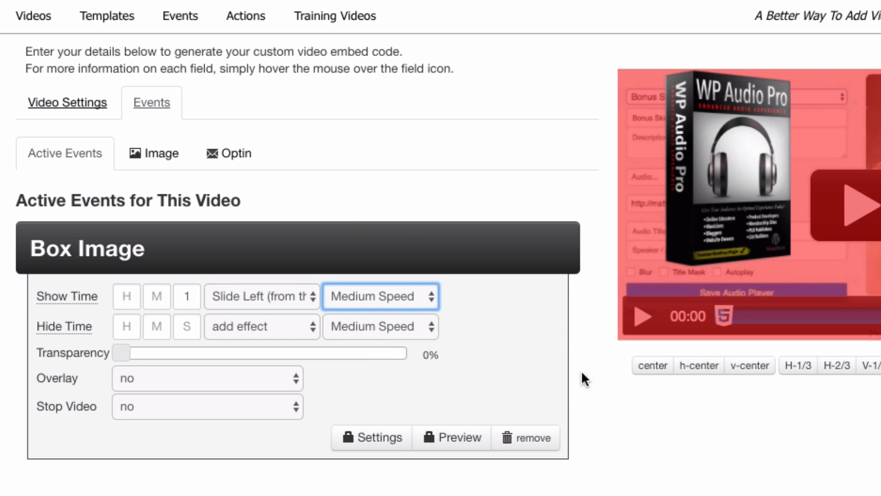
pyautogui.click(659, 444)
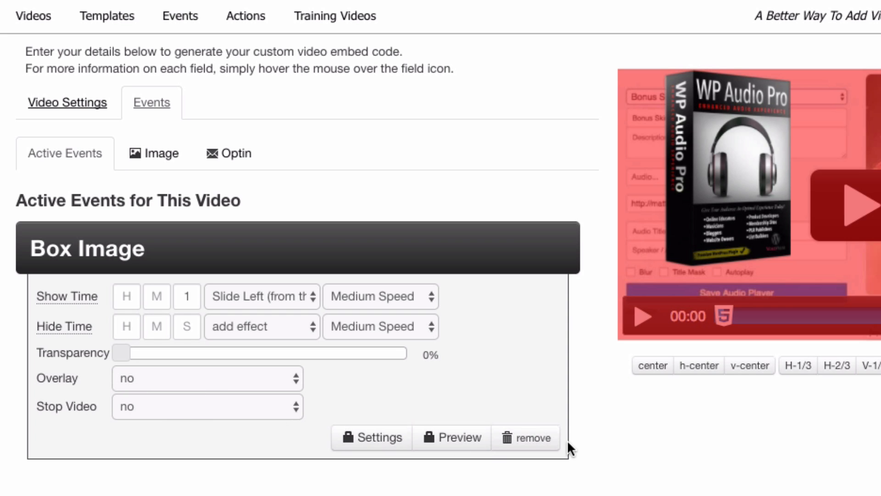
# Save the video as WP Audio Pro Affiliate Video from Video Settings, generating its embed code.
pyautogui.click(103, 108)
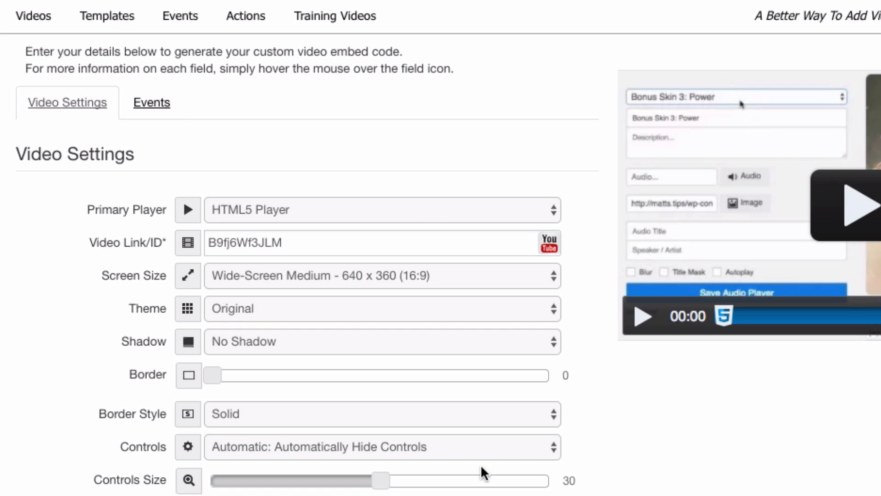
pyautogui.scroll(-1, 441, 275)
pyautogui.scroll(-4, 441, 276)
pyautogui.scroll(-4, 441, 276)
pyautogui.scroll(-2, 441, 276)
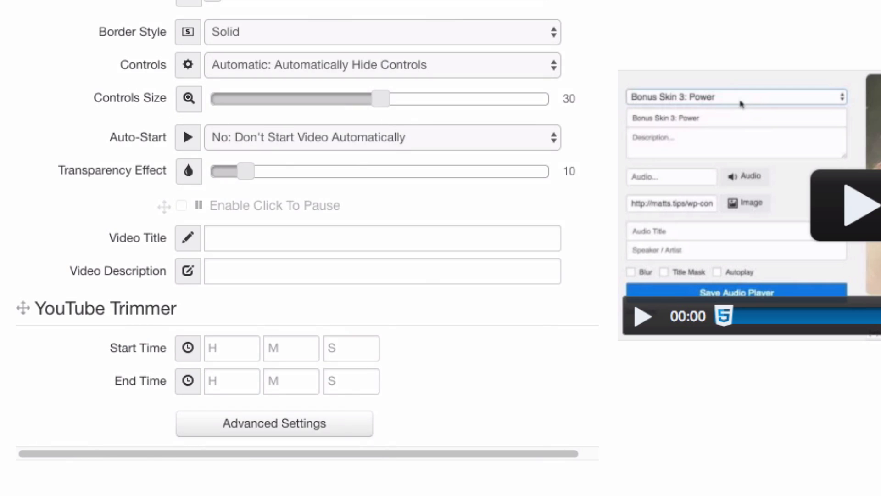
pyautogui.scroll(-5, 275, 311)
pyautogui.scroll(-1, 232, 355)
pyautogui.click(141, 333)
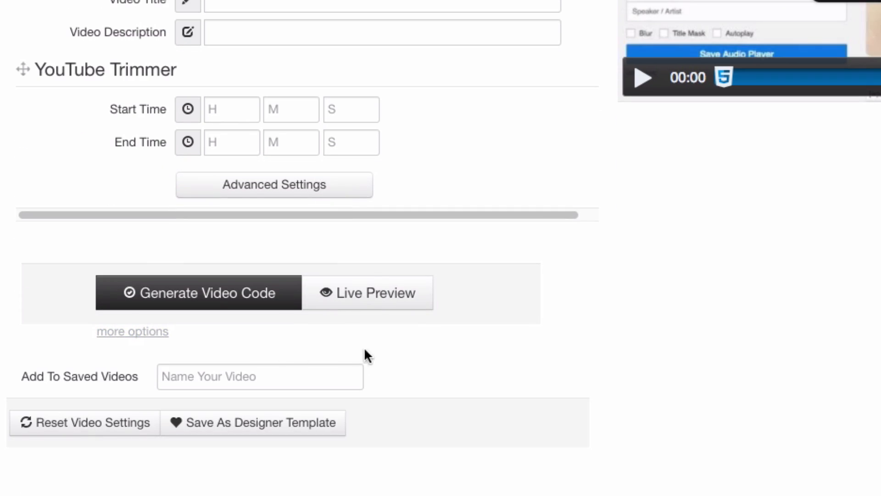
pyautogui.click(268, 376)
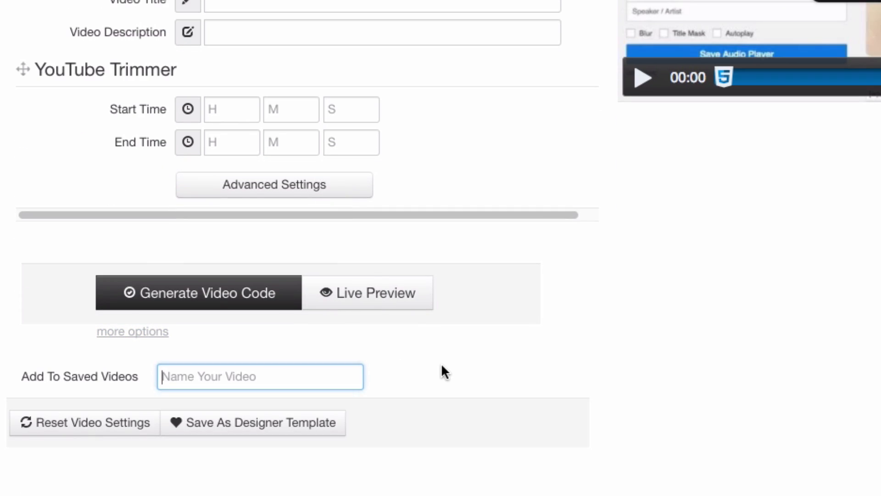
pyautogui.write('W')
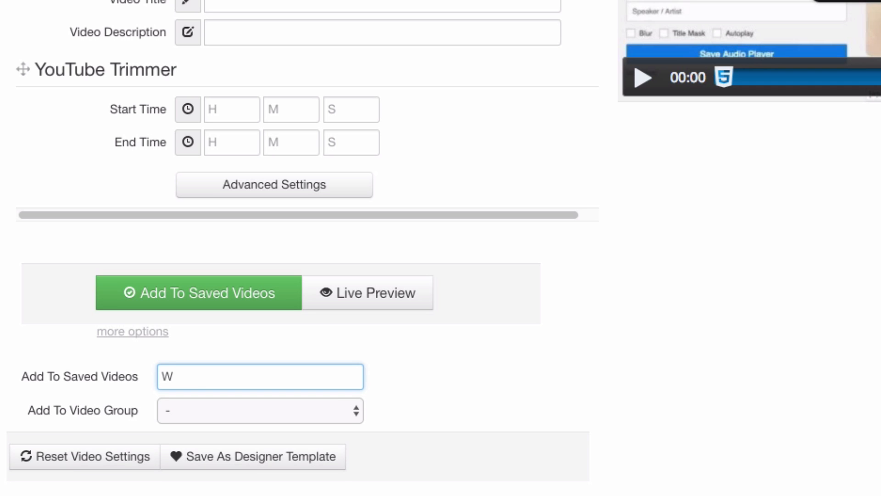
pyautogui.write('P Audio Pro Affiliate Video')
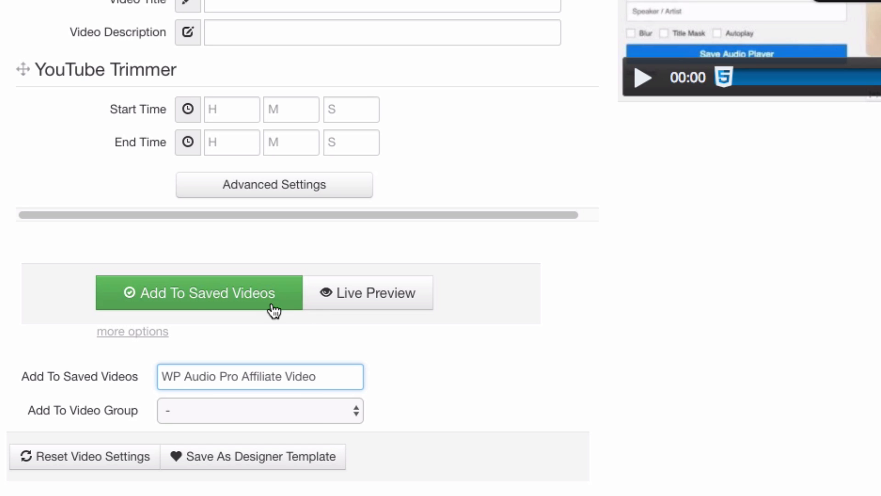
pyautogui.click(220, 303)
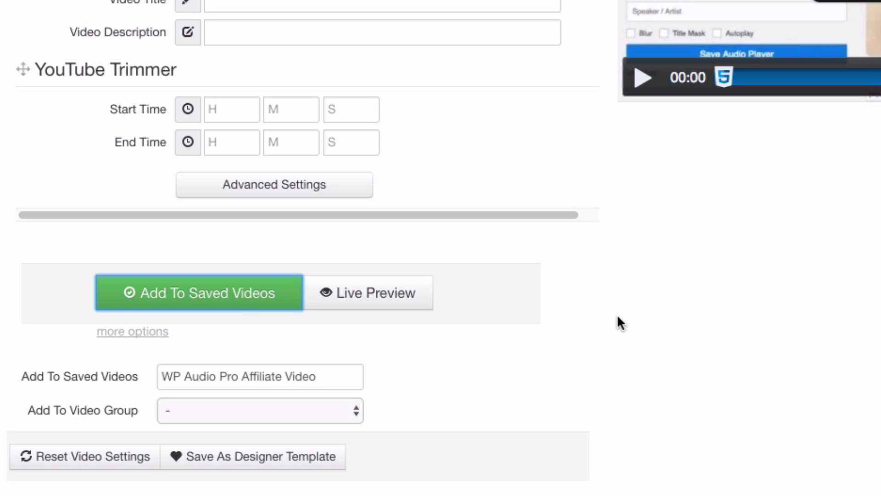
pyautogui.scroll(-5, 614, 296)
# Centre the embedded video and copy the updated mycvp.net iframe embed code.
pyautogui.click(358, 234)
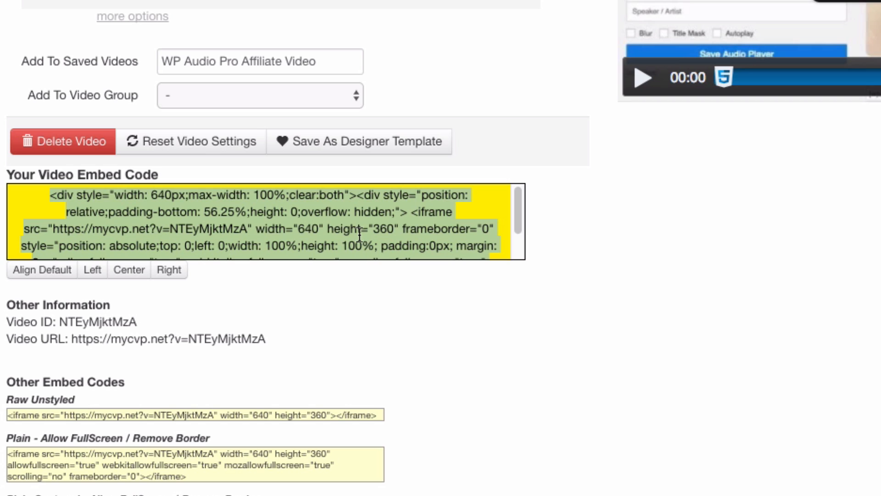
pyautogui.click(129, 269)
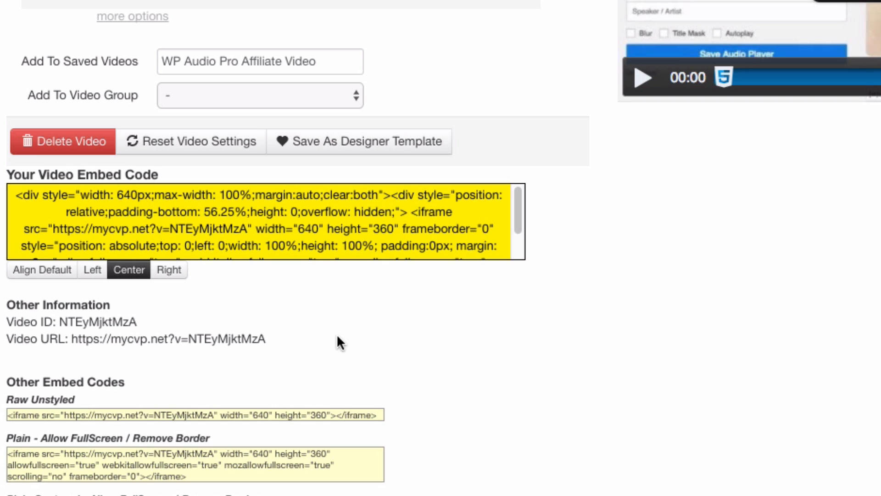
pyautogui.click(319, 229)
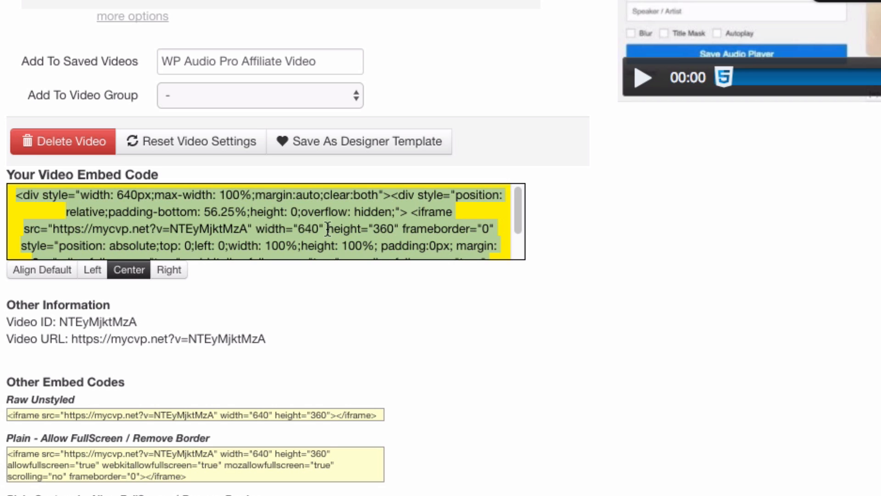
pyautogui.rightClick(327, 229)
pyautogui.click(351, 267)
pyautogui.click(164, 228)
pyautogui.click(246, 230)
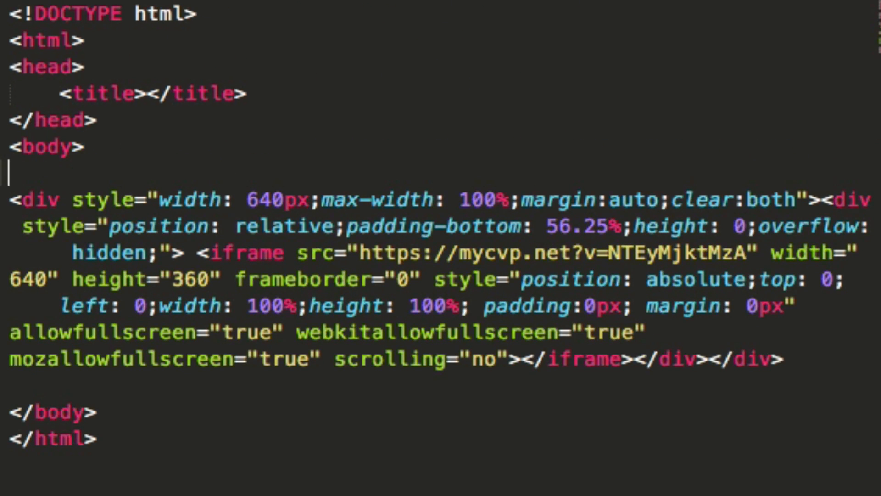
# Append &aid=1000 after v=NTEyMjktMzA in the iframe's mycvp.net source URL.
pyautogui.press('Return')
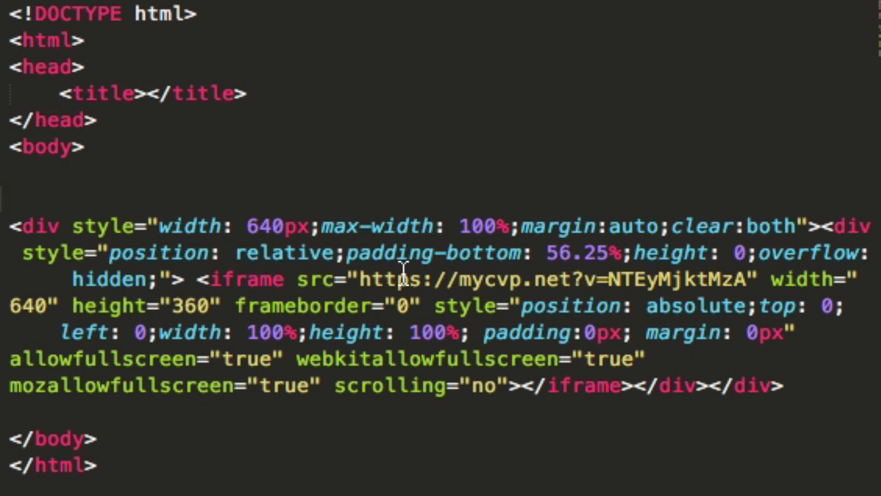
pyautogui.moveTo(359, 279); pyautogui.dragTo(748, 279)
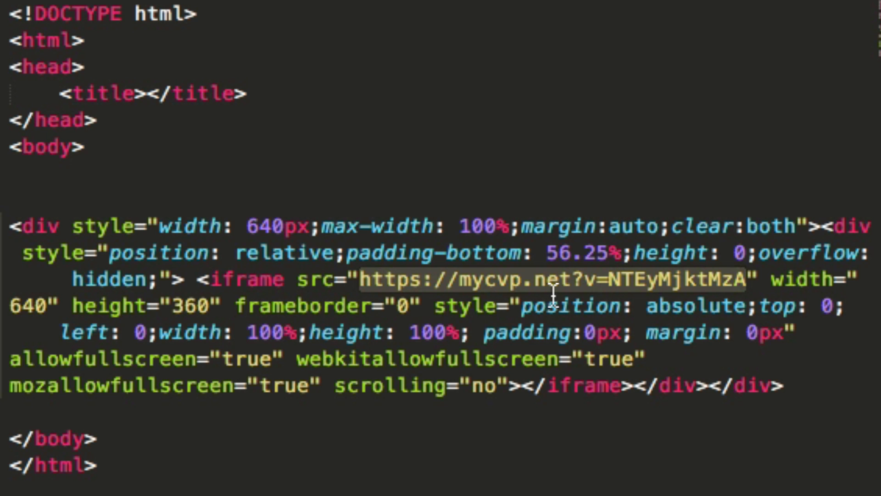
pyautogui.click(585, 278)
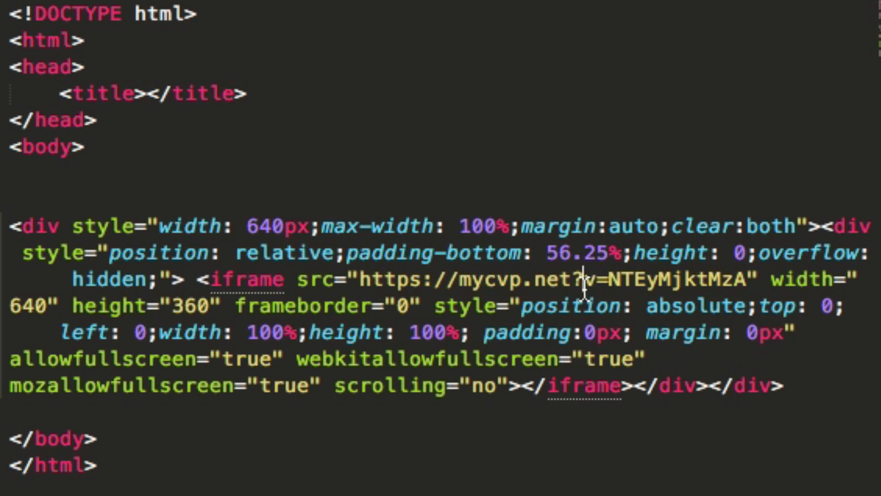
pyautogui.moveTo(585, 279); pyautogui.dragTo(747, 279)
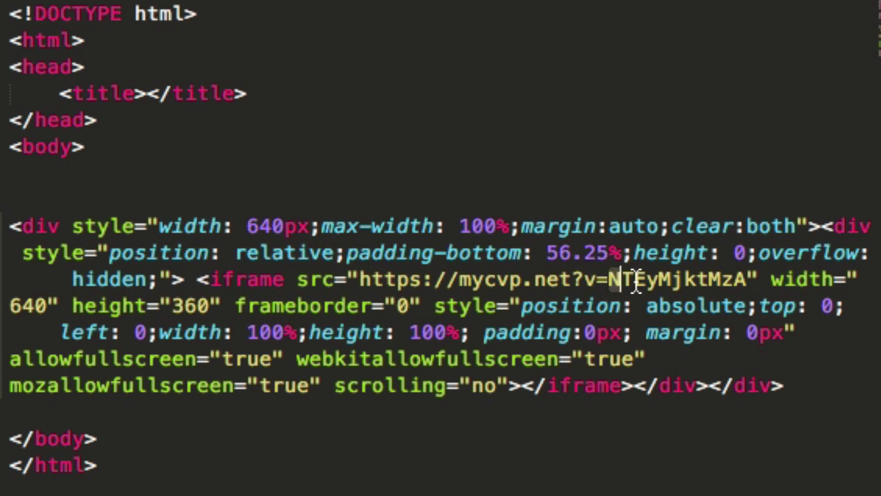
pyautogui.click(742, 279)
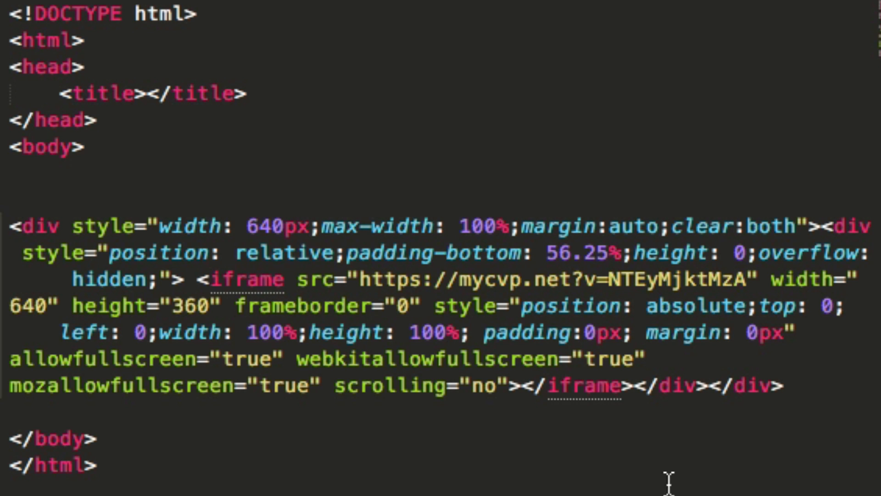
pyautogui.write('&')
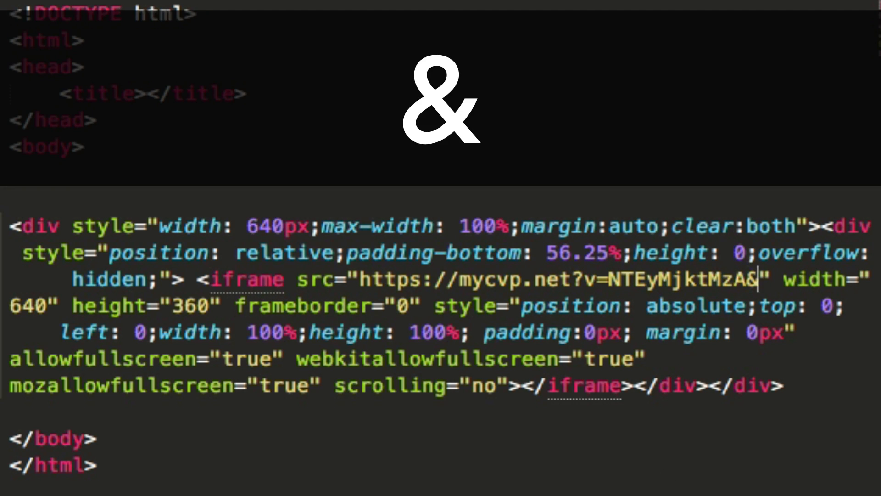
pyautogui.write('aid')
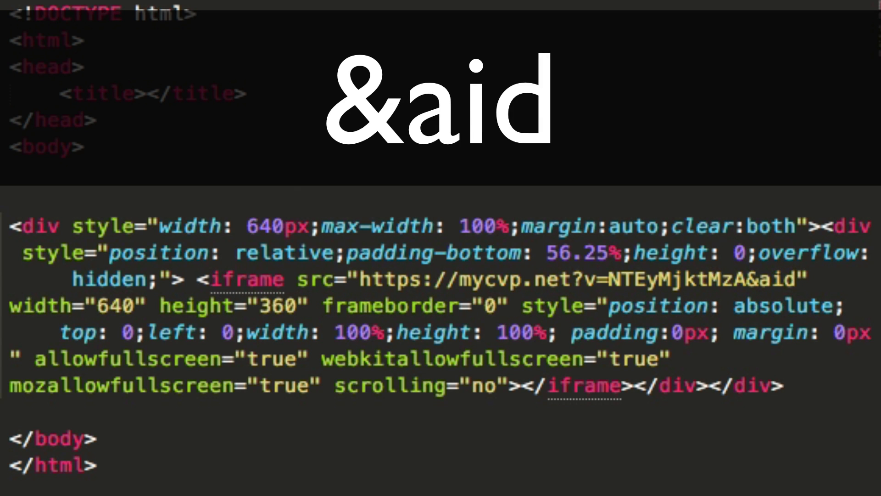
pyautogui.write('=')
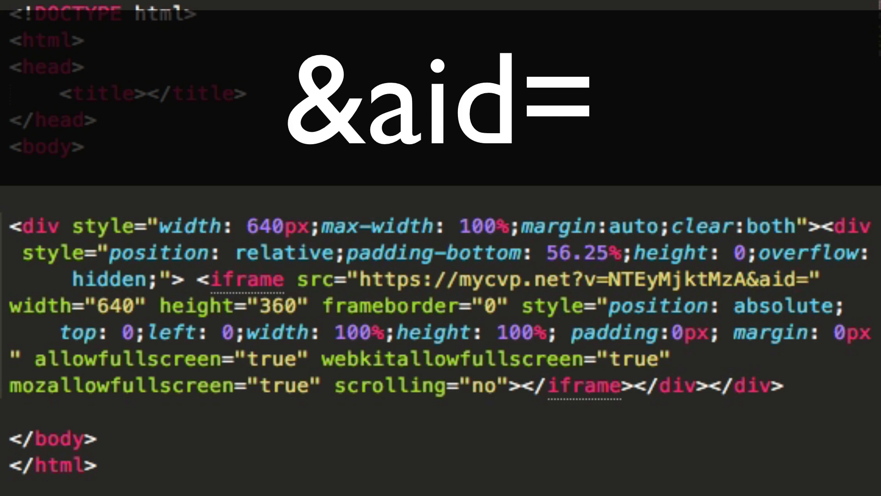
pyautogui.write('1000')
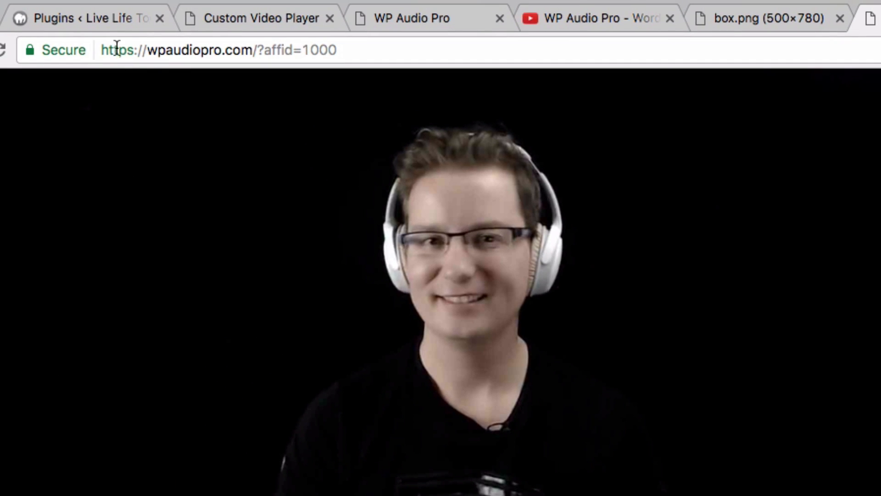
# Inspect the wpaudiopro.com/?affid=1000 address in Chrome's address bar.
pyautogui.click(322, 50)
pyautogui.click(367, 51)
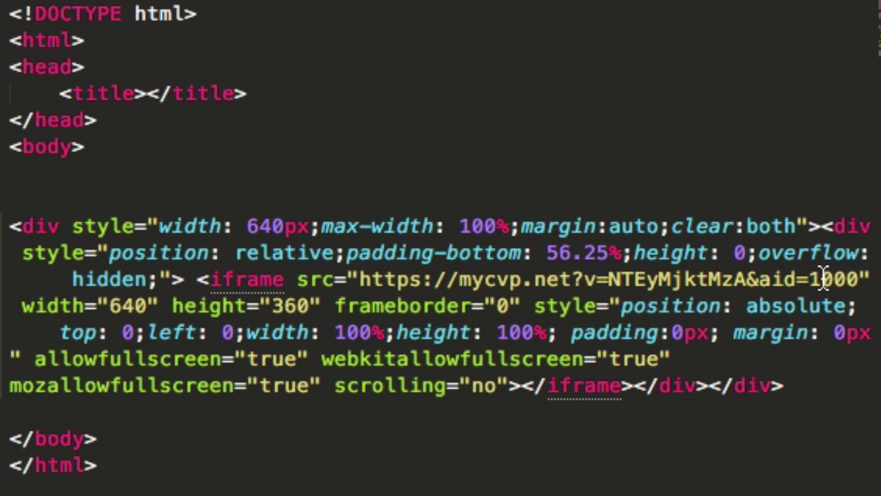
# Replace the aid value 1000 in the iframe src with 9999.
pyautogui.doubleClick(824, 279)
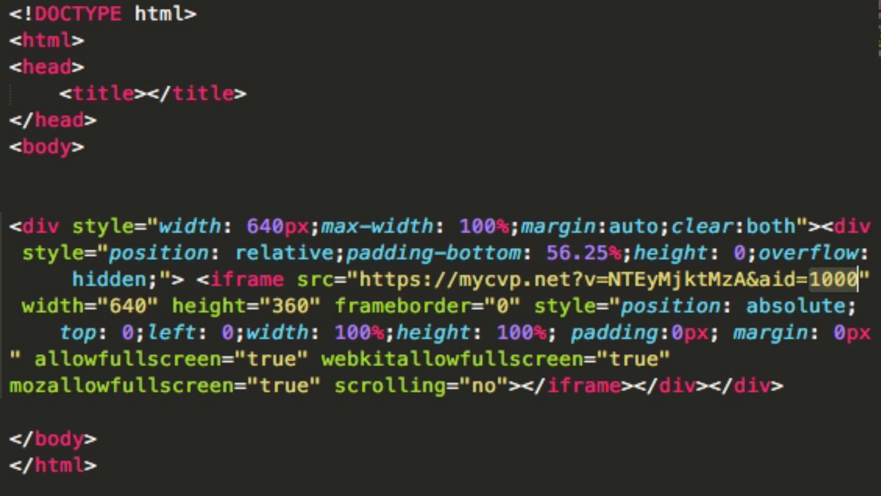
pyautogui.write('9999')
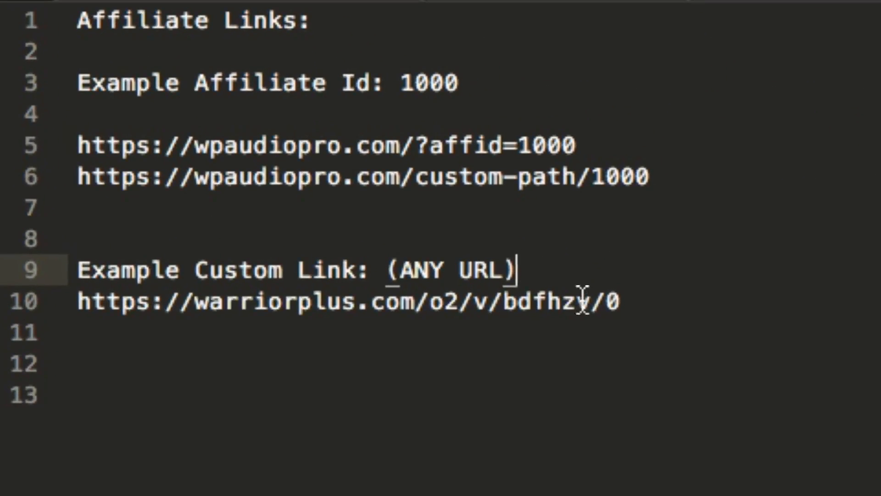
# Select and copy the example warriorplus custom link on line 10 of links.txt, then return to the browser.
pyautogui.click(696, 201)
pyautogui.moveTo(624, 302); pyautogui.dragTo(65, 302)
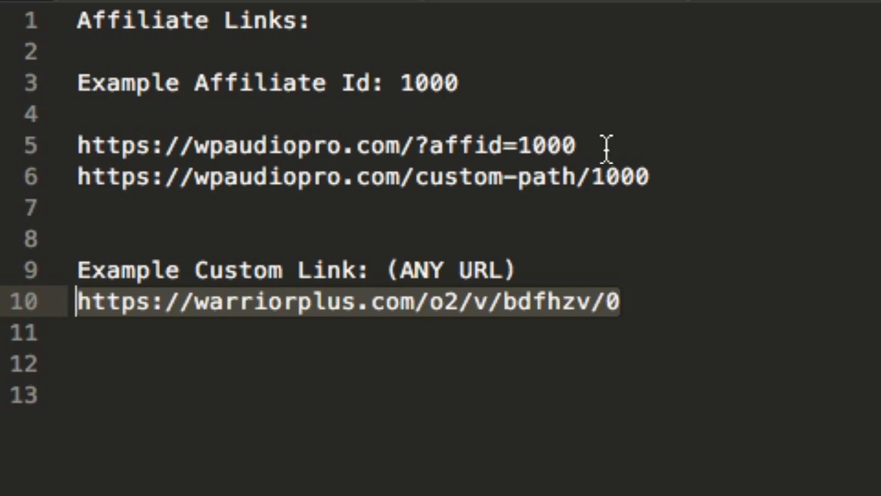
pyautogui.click(644, 296)
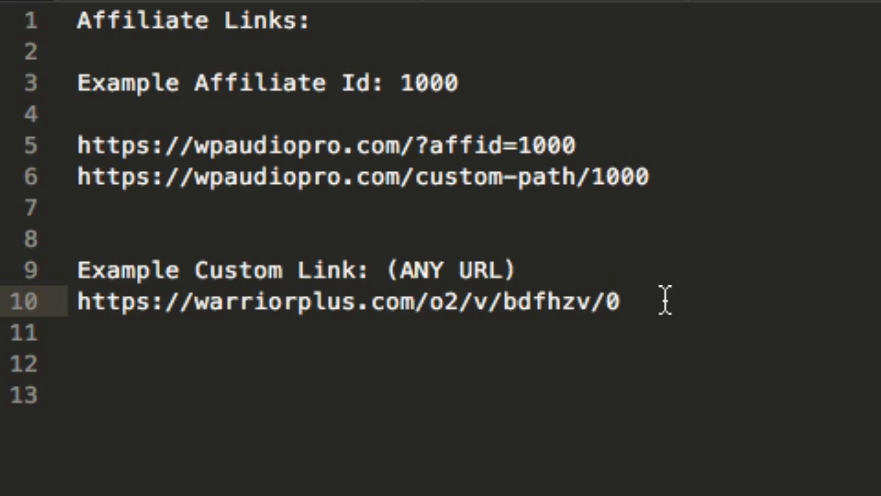
pyautogui.moveTo(623, 301); pyautogui.dragTo(76, 301)
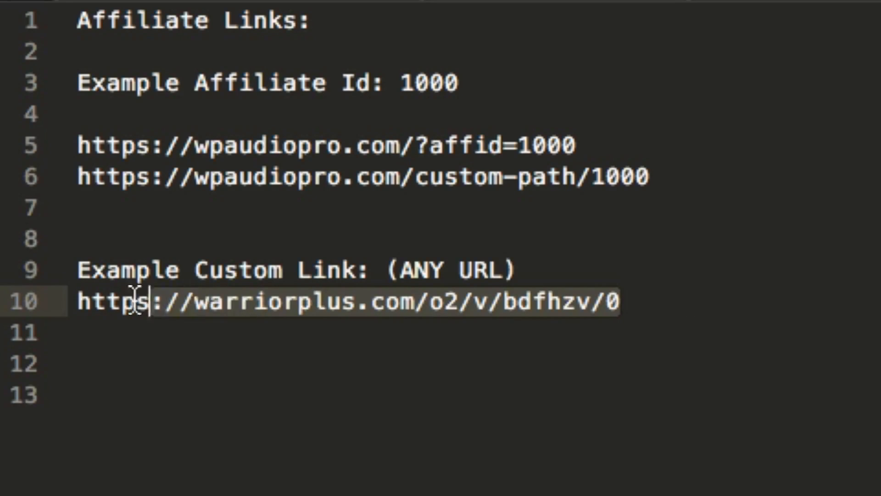
pyautogui.hotkey('ctrl', 'c')
pyautogui.hotkey('ctrl', 'Right')
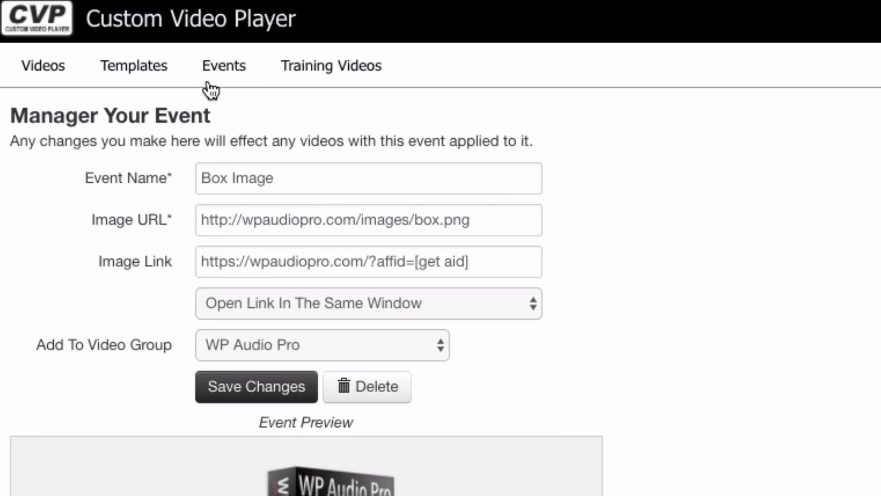
pyautogui.moveTo(224, 66)
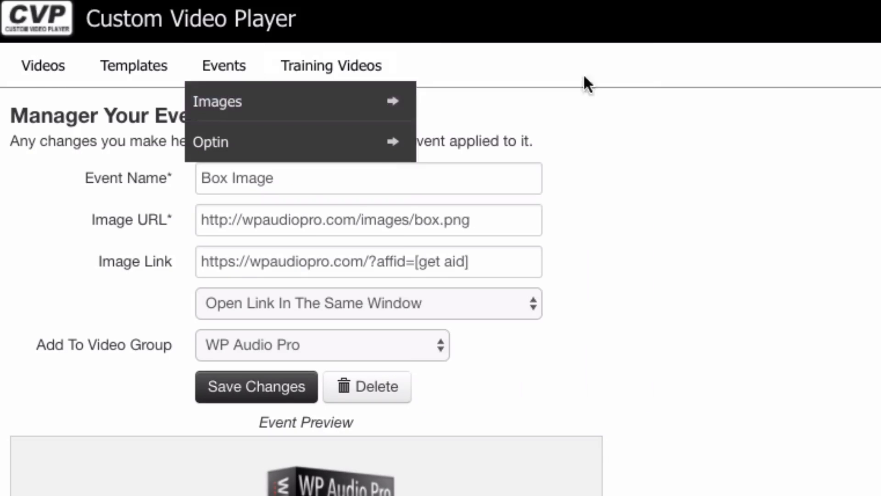
# Clear the wpaudiopro affid link from the Box Image event's Image Link field.
pyautogui.click(360, 178)
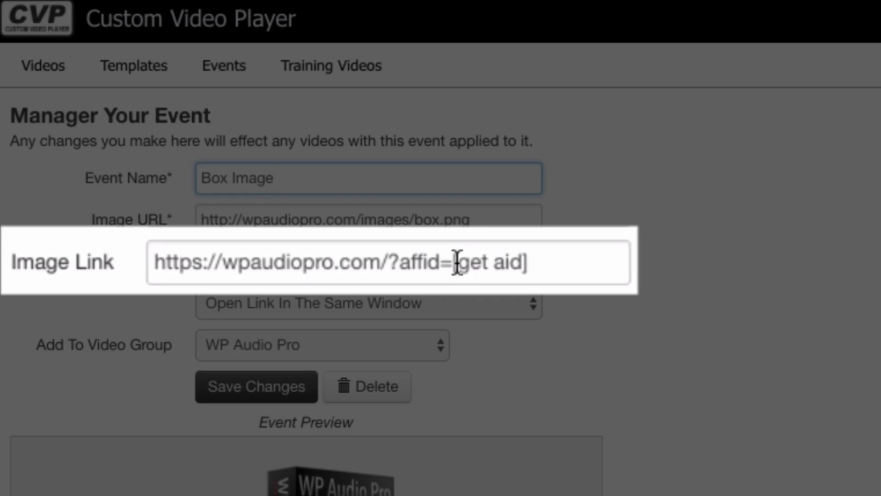
pyautogui.moveTo(457, 262); pyautogui.dragTo(523, 264)
pyautogui.press('BackSpace')
pyautogui.hotkey('ctrl', 'a')
pyautogui.write('get aid')
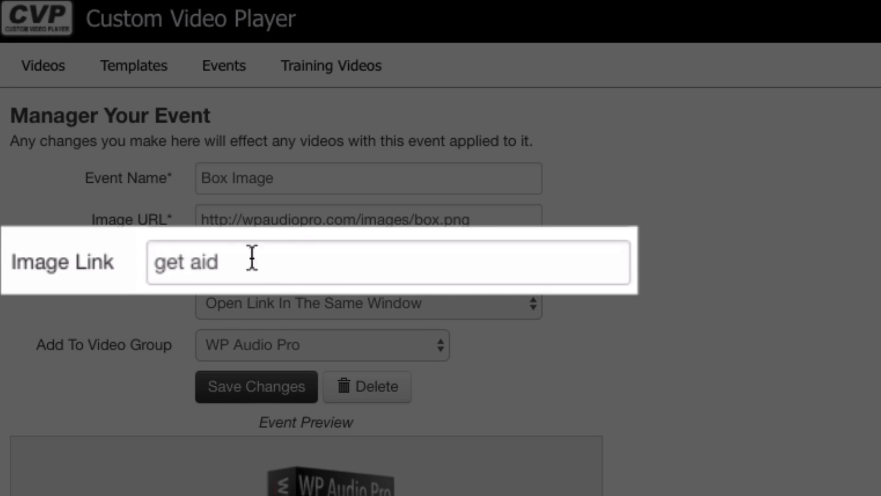
# Make the Image Link placeholder read 'get customaid' instead of 'get aid'.
pyautogui.click(276, 265)
pyautogui.doubleClick(207, 263)
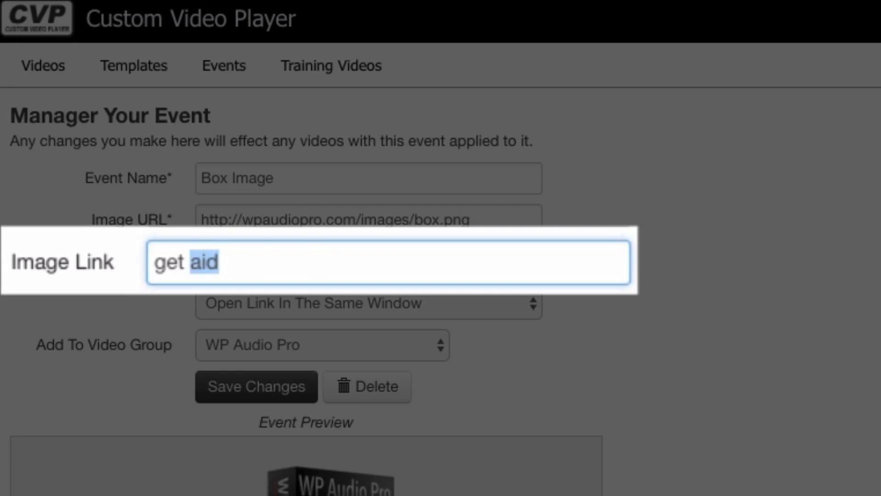
pyautogui.write('customaid')
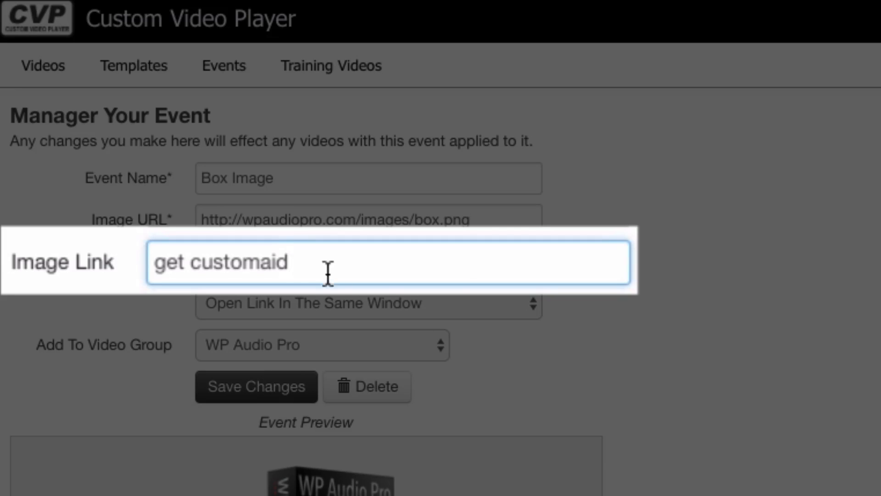
pyautogui.doubleClick(263, 262)
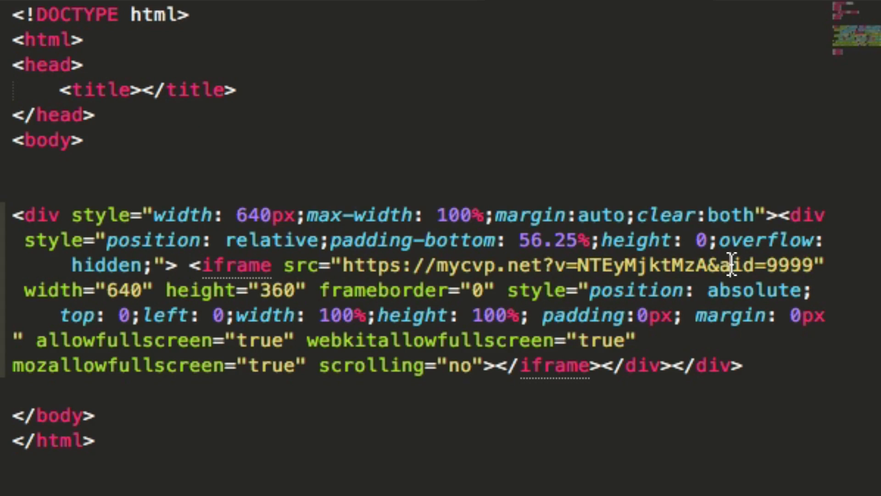
# Rename the iframe's aid parameter to customaid in the src URL.
pyautogui.moveTo(720, 265); pyautogui.dragTo(731, 265)
pyautogui.write('custom')
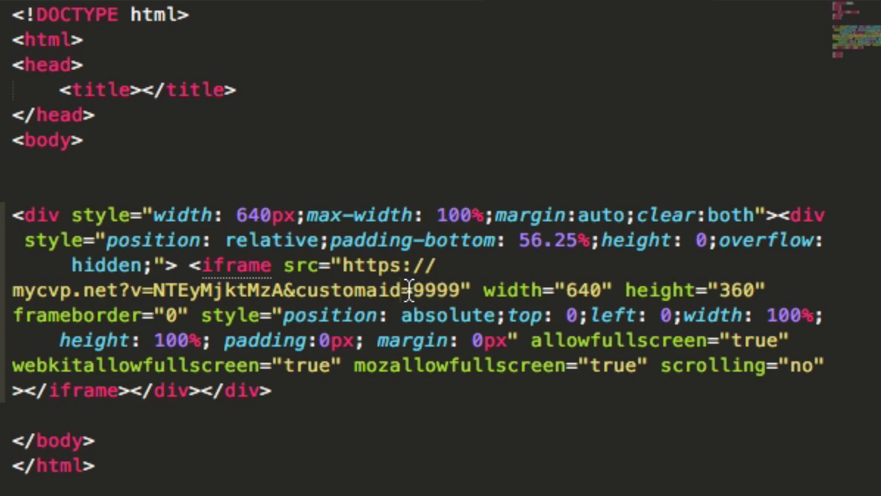
pyautogui.hotkey('ctrl', 'z')
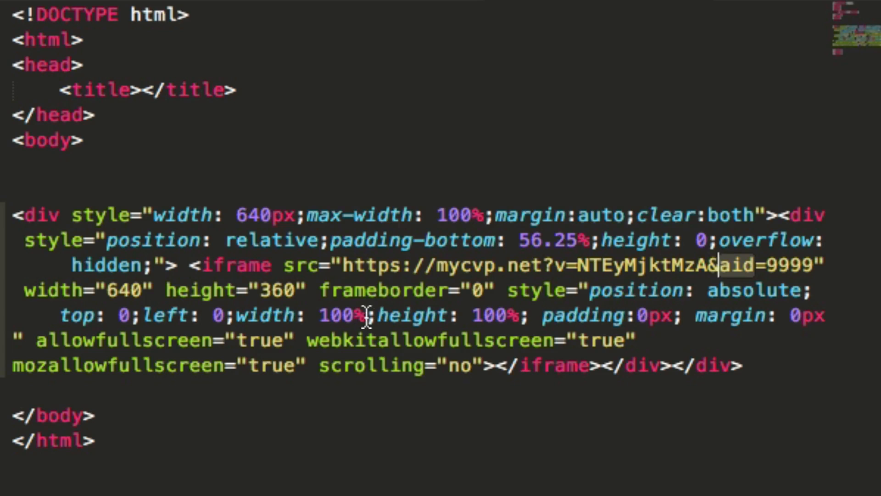
pyautogui.hotkey('ctrl', 'shift', 'z')
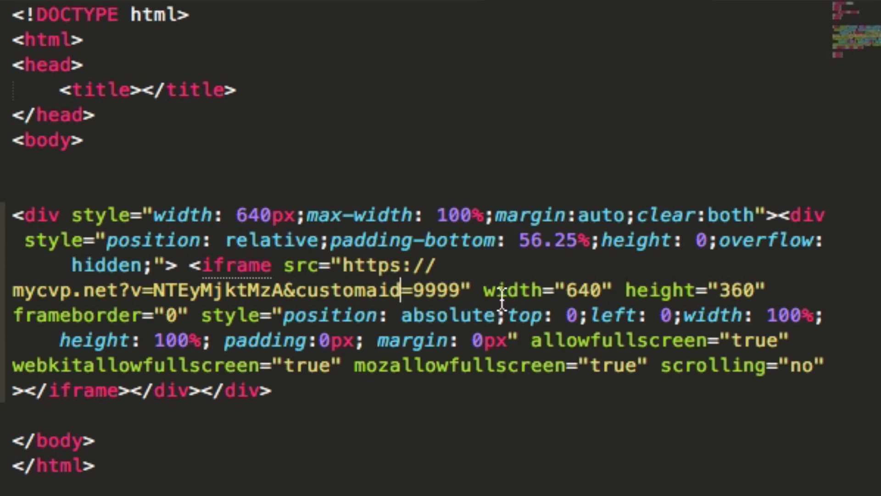
# Delete the 9999 value so customaid= is empty, then move to the links.txt notes.
pyautogui.doubleClick(444, 290)
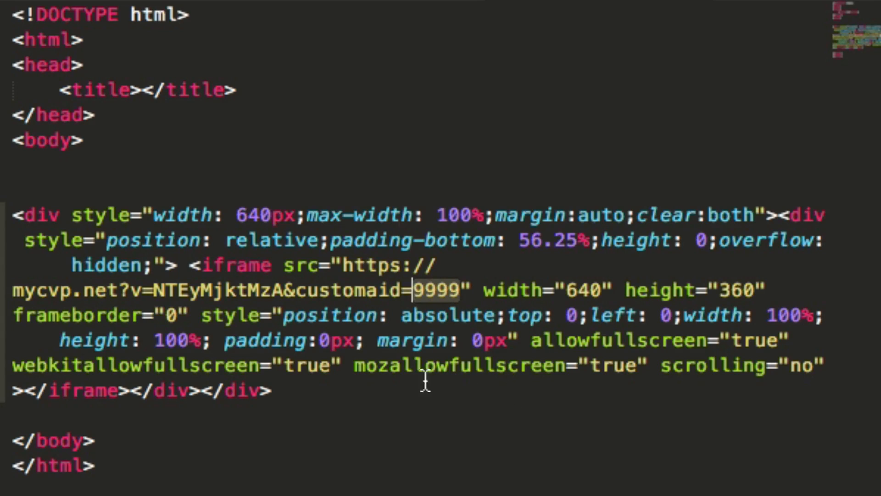
pyautogui.press('BackSpace')
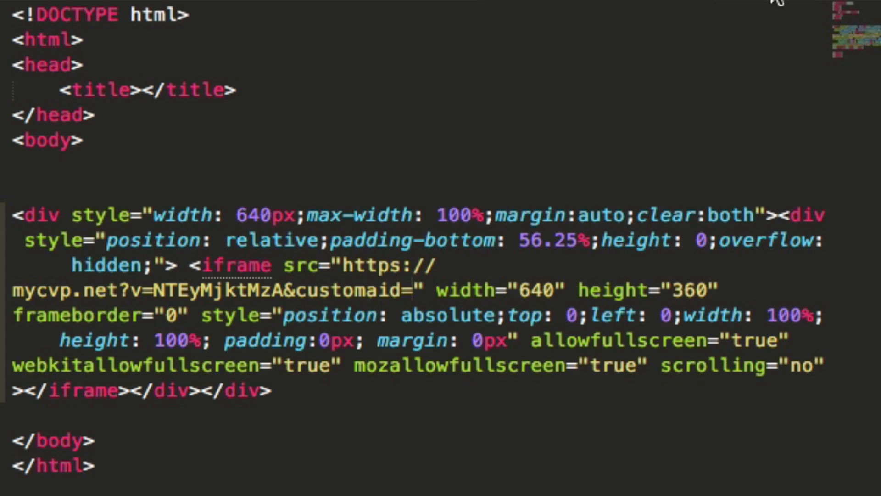
pyautogui.hotkey('ctrl', 'Tab')
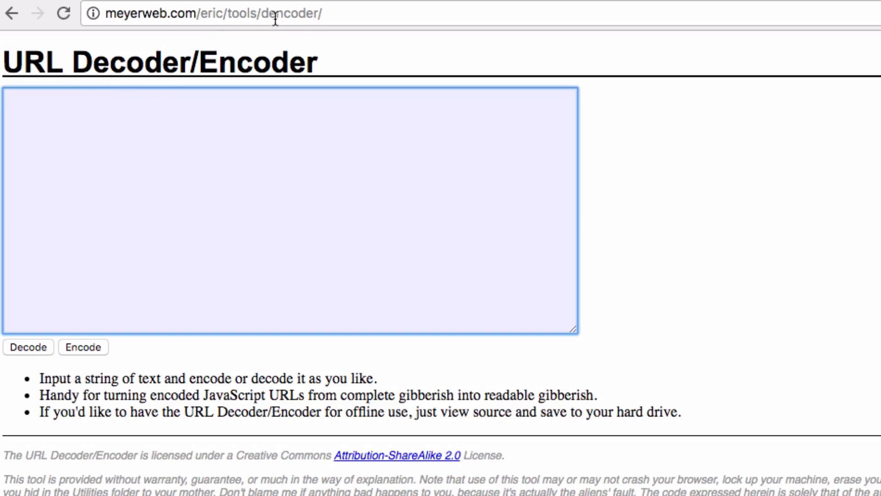
# Paste the warriorplus custom link into the meyerweb encoder and encode it.
pyautogui.hotkey('ctrl', 'v')
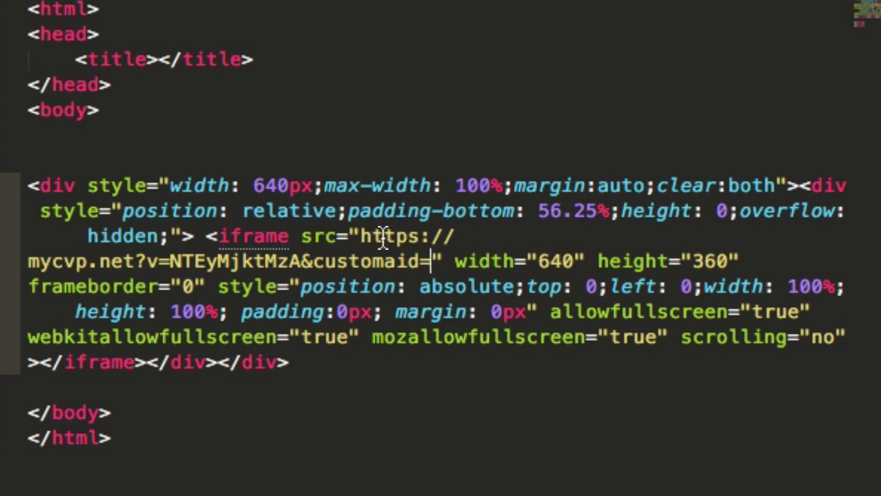
# Paste the URL-encoded warriorplus link as the customaid= value in the iframe src.
pyautogui.click(427, 259)
pyautogui.hotkey('ctrl', 'v')
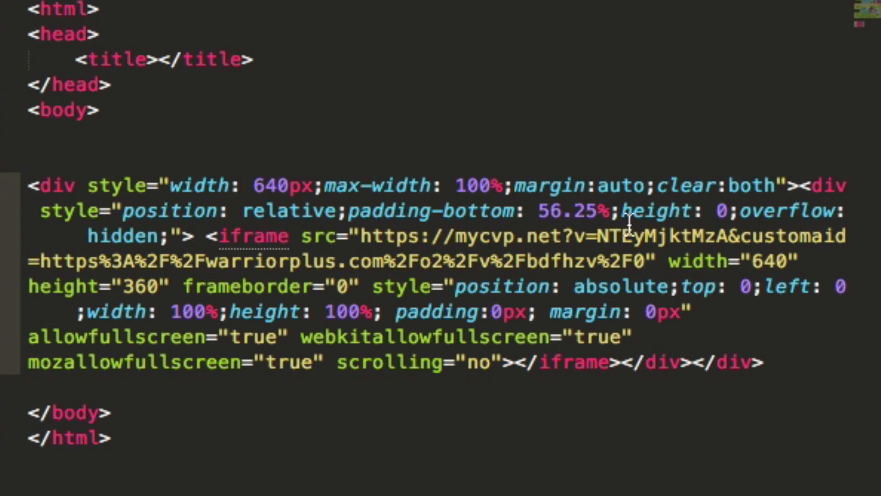